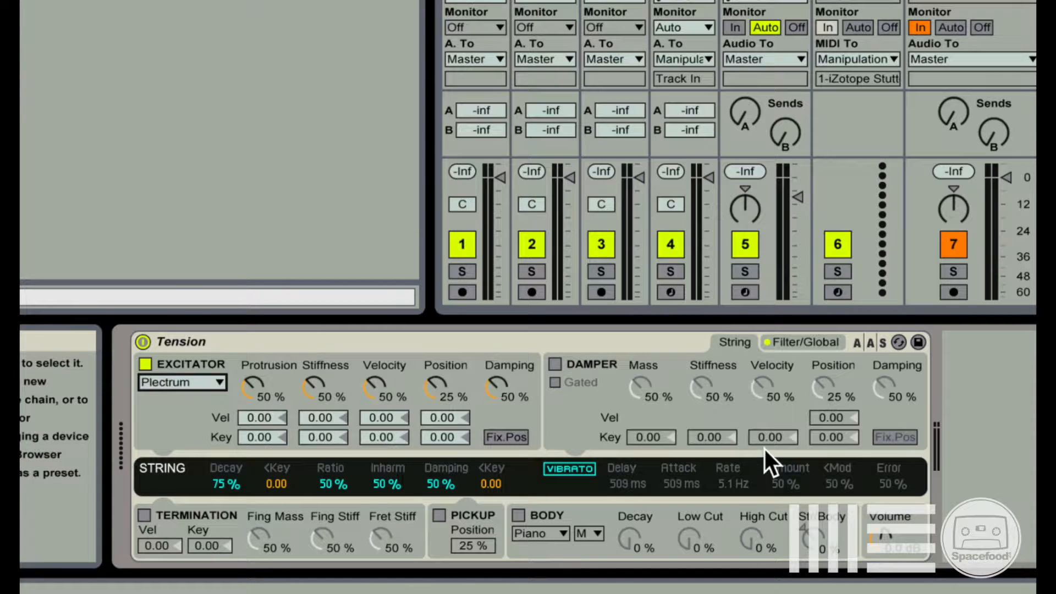
# Look over the Tension instrument's Filter/Global settings and return to its String settings
pyautogui.click(799, 345)
pyautogui.click(731, 340)
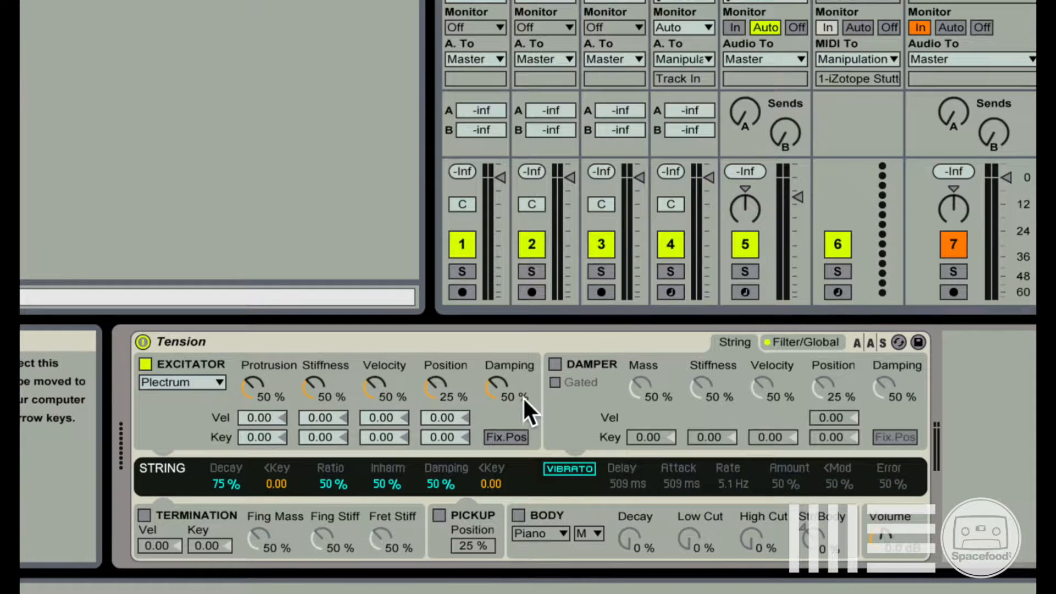
pyautogui.click(809, 346)
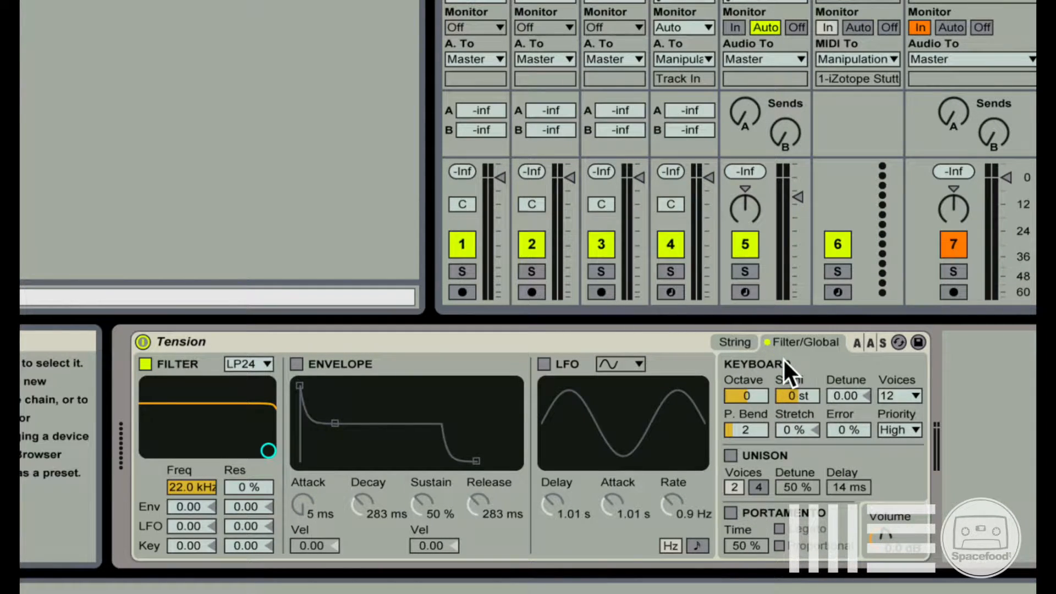
pyautogui.click(730, 342)
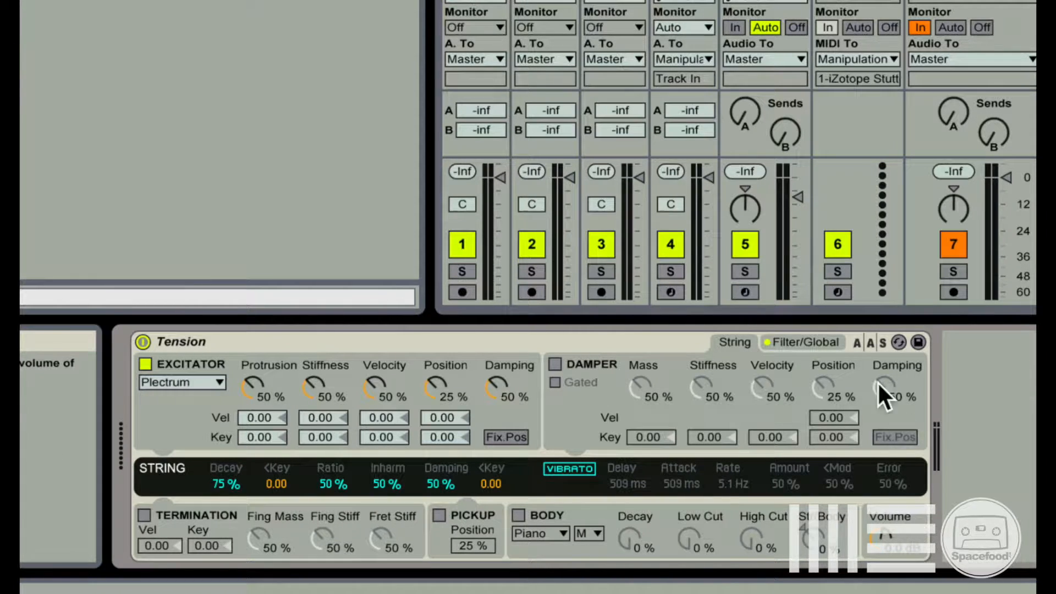
# Review the available excitator types, trying Hammer and Bow
pyautogui.click(211, 382)
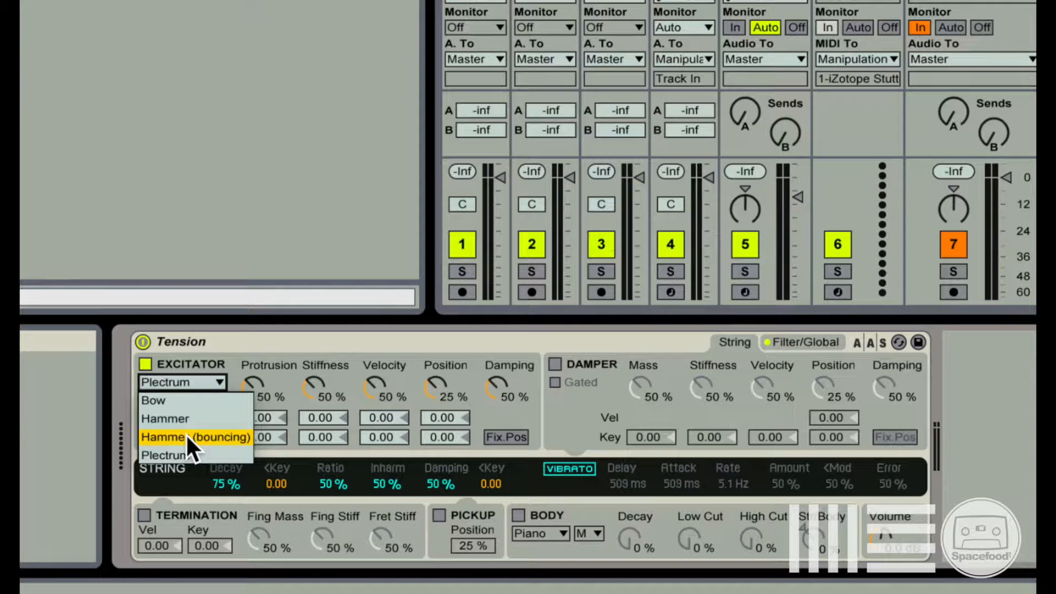
pyautogui.click(204, 375)
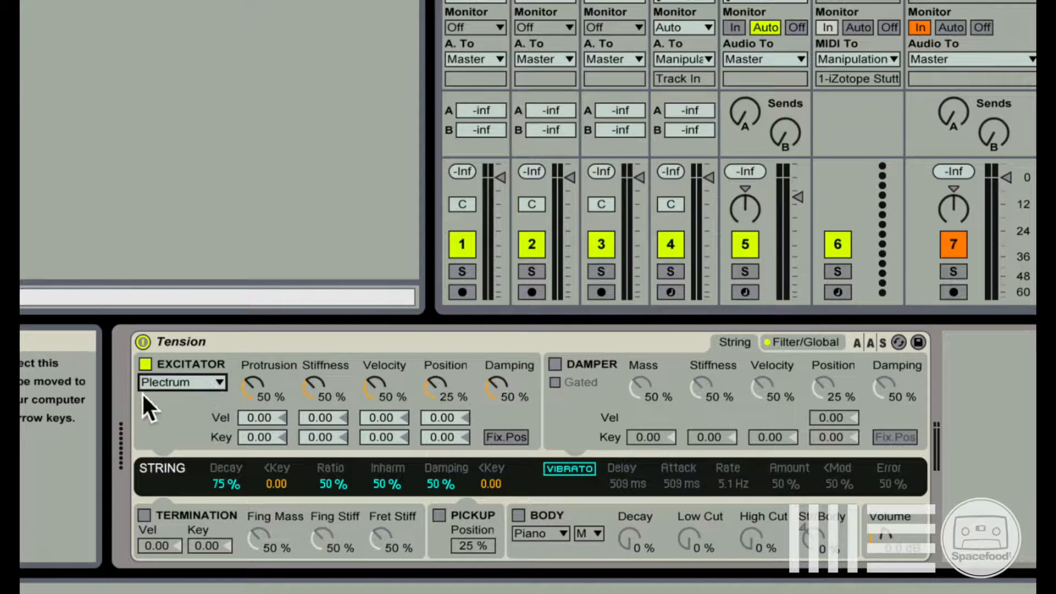
pyautogui.click(207, 382)
pyautogui.click(193, 411)
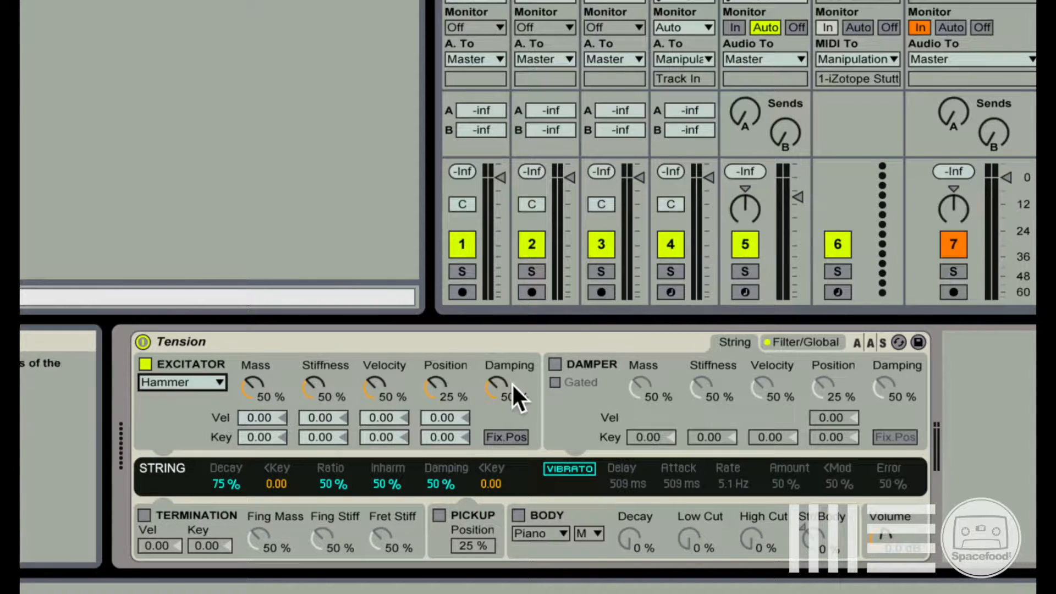
pyautogui.click(198, 382)
pyautogui.click(197, 397)
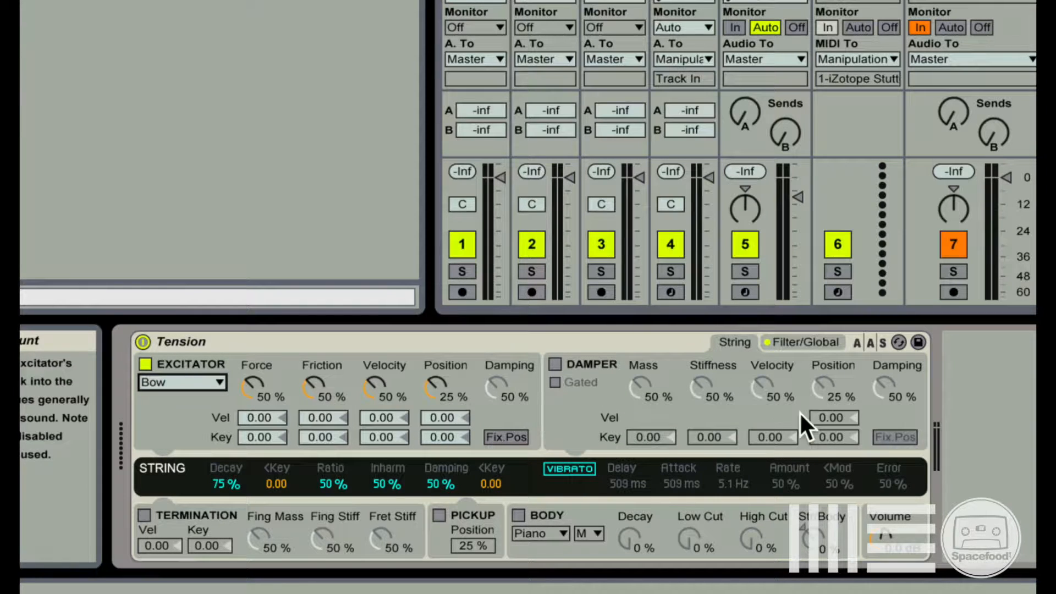
# Enable Tension's Damper, the string's Vibrato and the Termination section
pyautogui.click(553, 364)
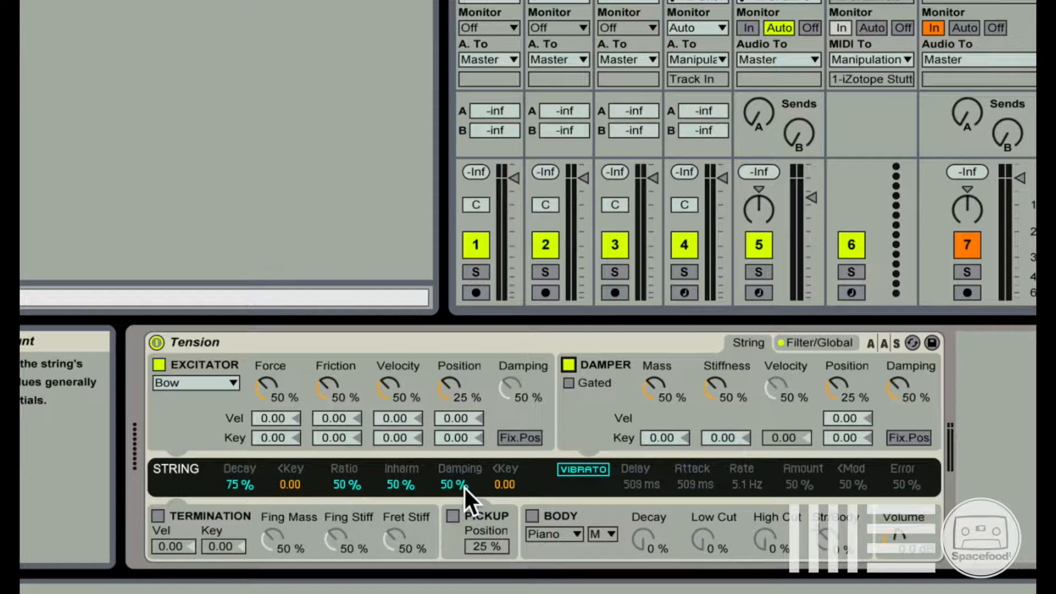
pyautogui.click(584, 471)
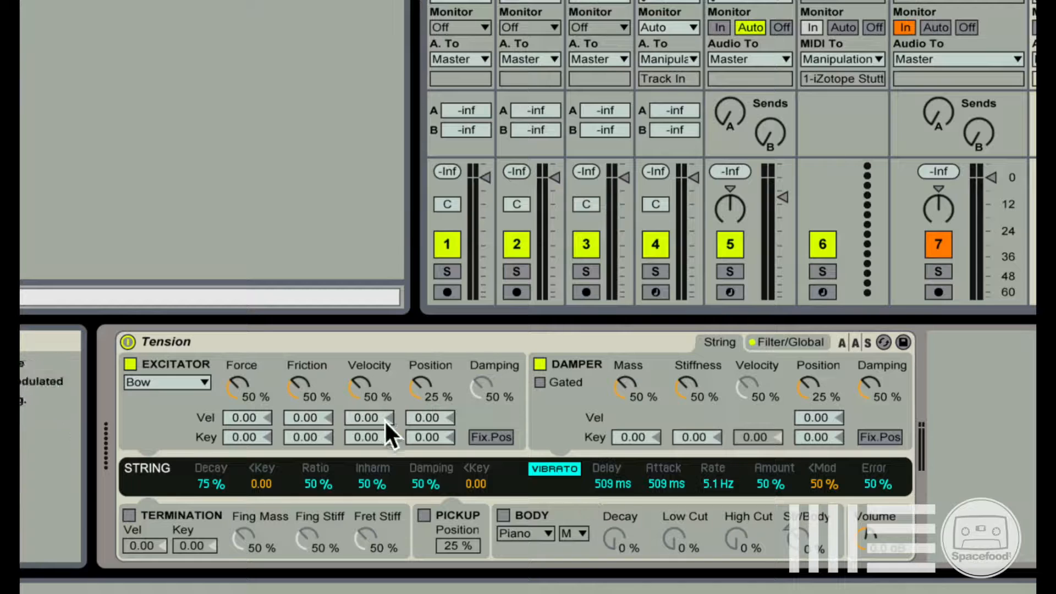
pyautogui.click(130, 514)
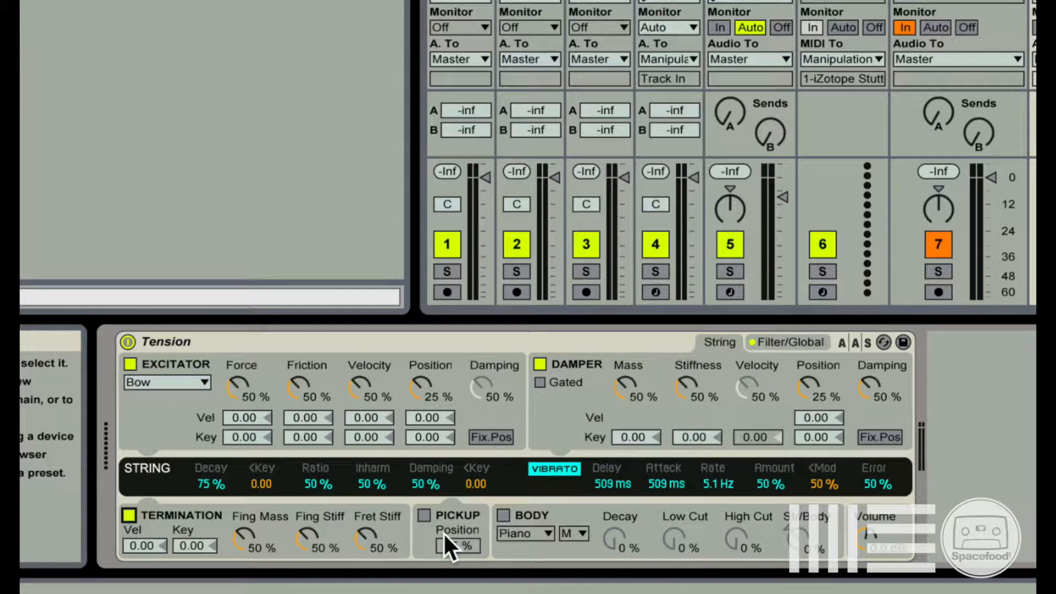
# Enable the Pickup and Body sections and review the available body types, keeping Piano
pyautogui.click(424, 515)
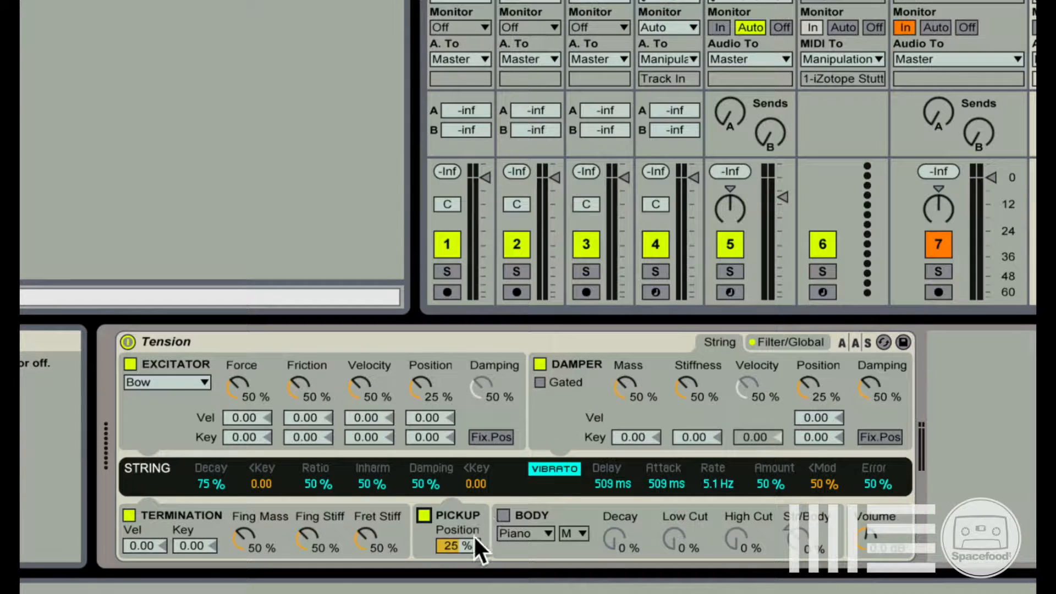
pyautogui.click(425, 513)
pyautogui.click(423, 515)
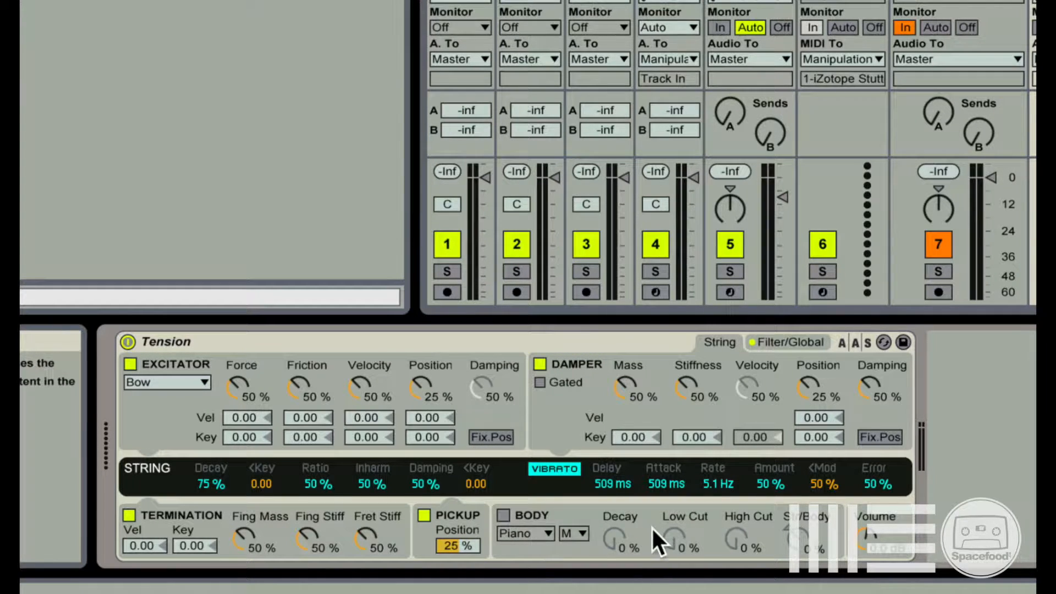
pyautogui.click(502, 515)
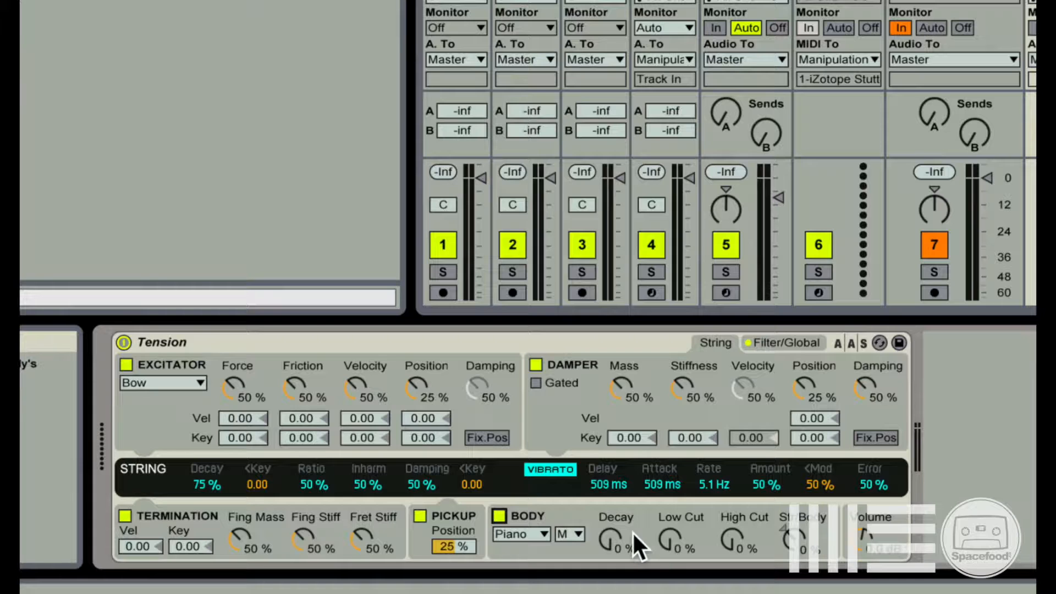
pyautogui.click(538, 534)
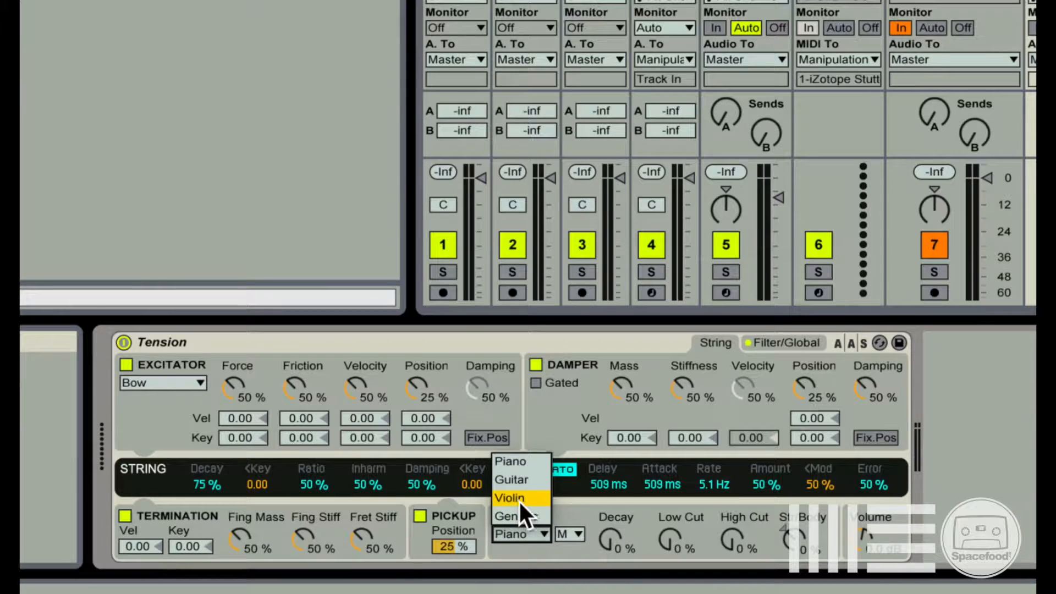
pyautogui.click(572, 530)
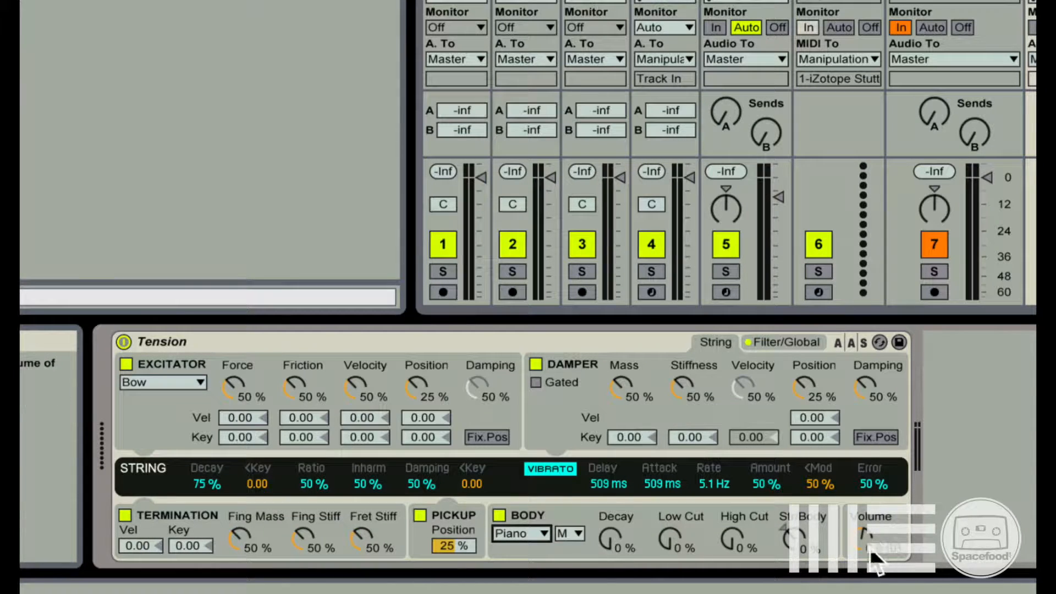
# Set the excitator type to Plectrum and reset Tension's volume to 0.0 dB
pyautogui.moveTo(880, 537); pyautogui.dragTo(862, 538)
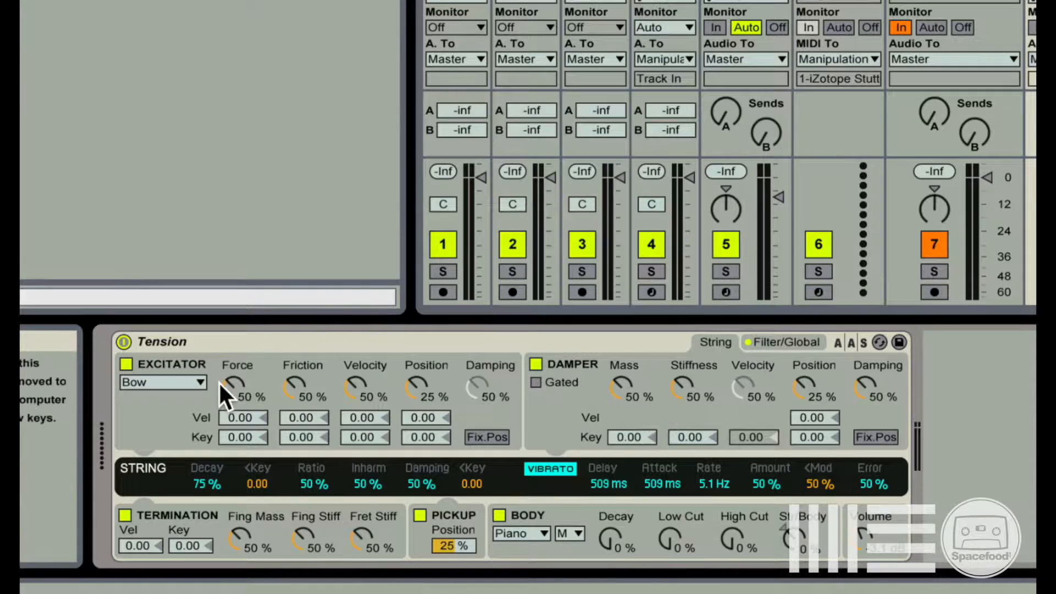
pyautogui.click(190, 384)
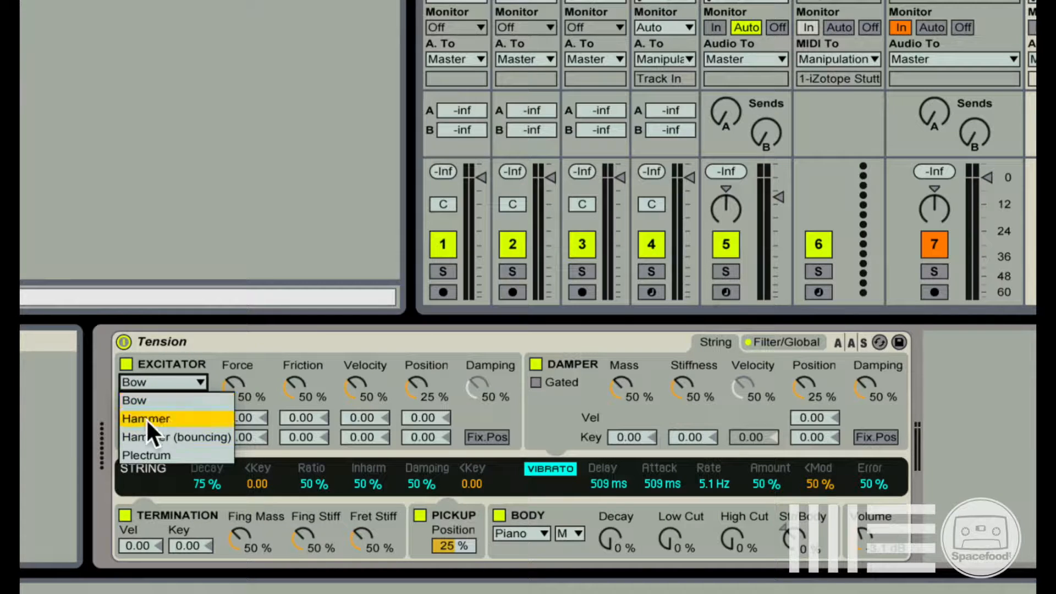
pyautogui.click(145, 454)
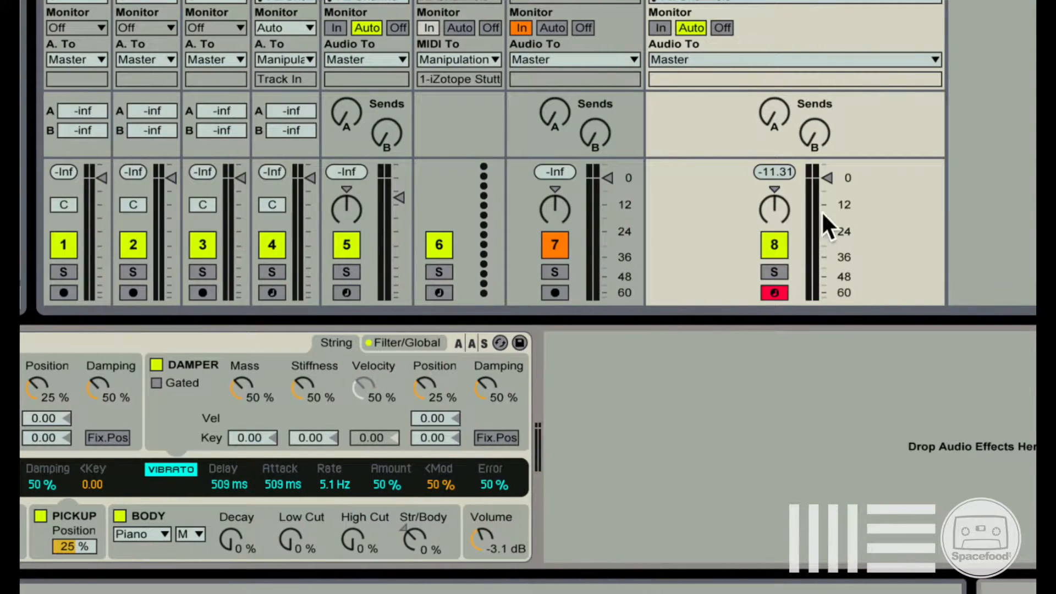
pyautogui.click(483, 529)
pyautogui.press('Delete')
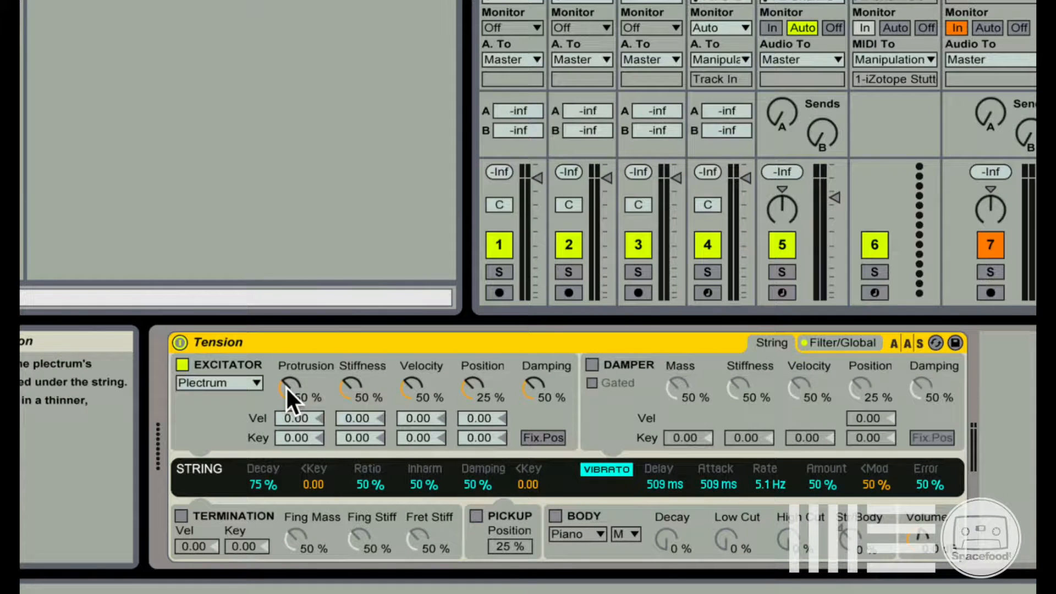
# Sweep the plectrum's Protrusion up and down through its range and settle it at 75%
pyautogui.click(286, 386)
pyautogui.moveTo(285, 386); pyautogui.dragTo(286, 329)
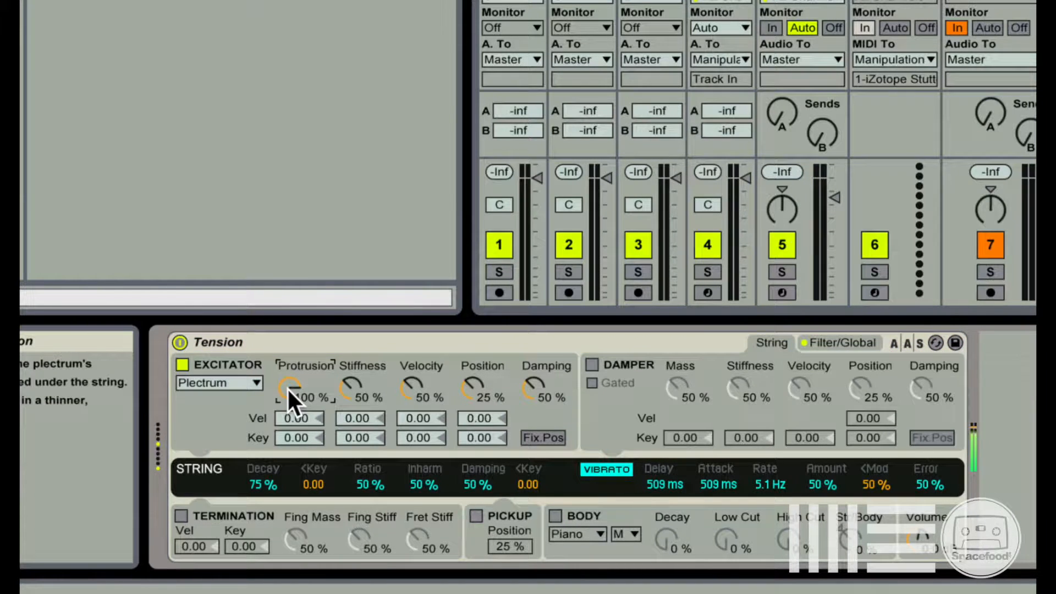
pyautogui.moveTo(288, 391); pyautogui.dragTo(288, 484)
pyautogui.moveTo(288, 389); pyautogui.dragTo(288, 278)
pyautogui.moveTo(286, 386); pyautogui.dragTo(285, 495)
pyautogui.moveTo(287, 380); pyautogui.dragTo(287, 334)
# Try higher and lower Stiffness values on the plectrum and return it to 50%
pyautogui.click(349, 385)
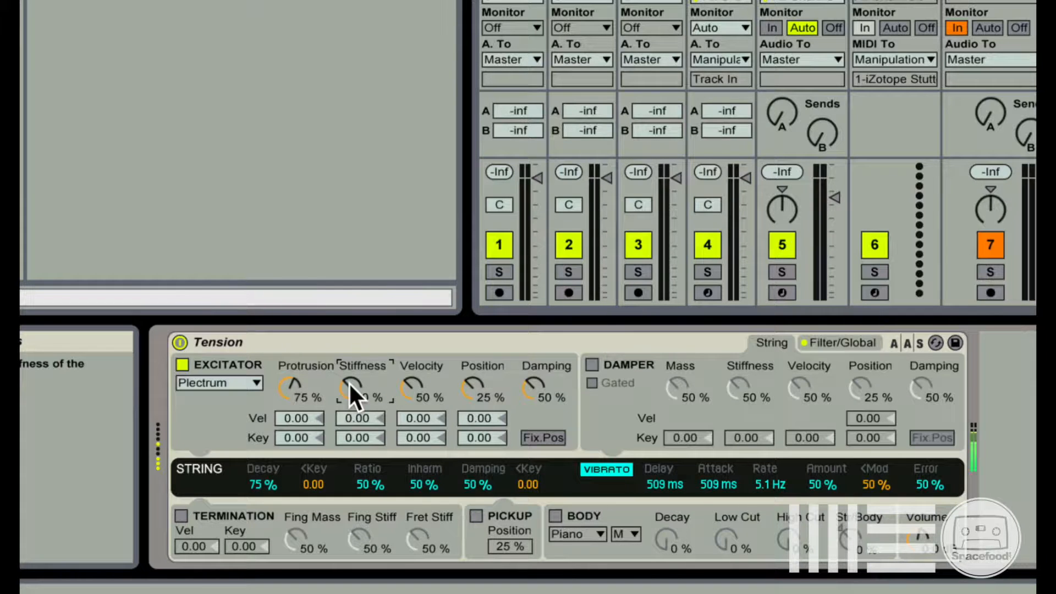
pyautogui.moveTo(349, 381); pyautogui.dragTo(348, 327)
pyautogui.moveTo(349, 382); pyautogui.dragTo(348, 414)
pyautogui.moveTo(350, 384)
pyautogui.mouseDown()
pyautogui.moveTo(350, 419)
pyautogui.moveTo(350, 330)
pyautogui.moveTo(349, 382)
pyautogui.mouseUp()
pyautogui.moveTo(352, 388)
pyautogui.mouseDown()
pyautogui.moveTo(352, 368)
pyautogui.moveTo(348, 390)
pyautogui.mouseUp()
pyautogui.moveTo(348, 390); pyautogui.dragTo(348, 418)
# Sweep the excitator's Velocity up and down to 0% and return it to 50%
pyautogui.click(413, 387)
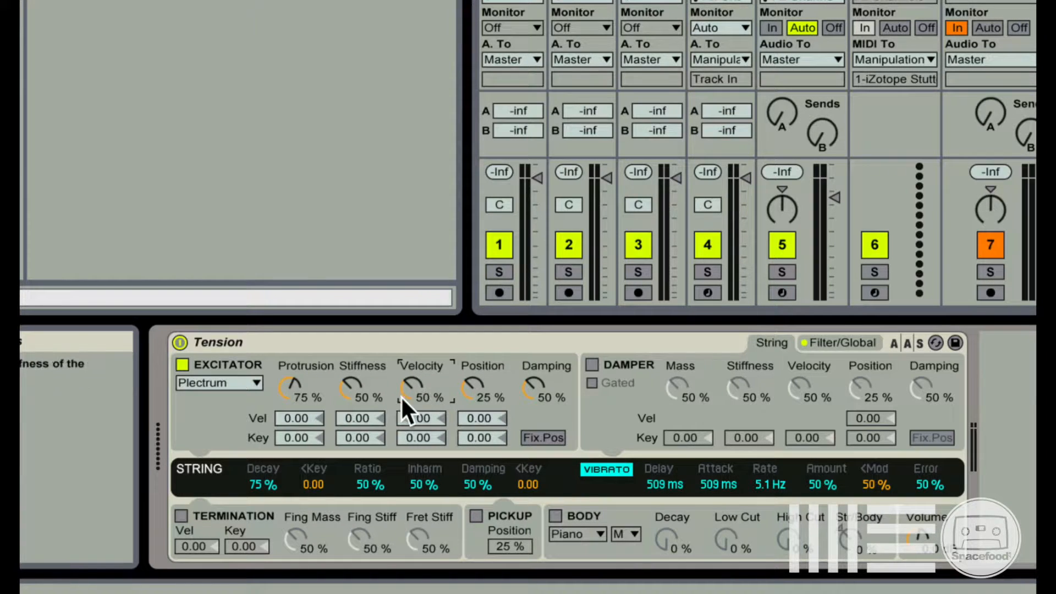
pyautogui.moveTo(417, 391); pyautogui.dragTo(417, 352)
pyautogui.moveTo(408, 388); pyautogui.dragTo(408, 484)
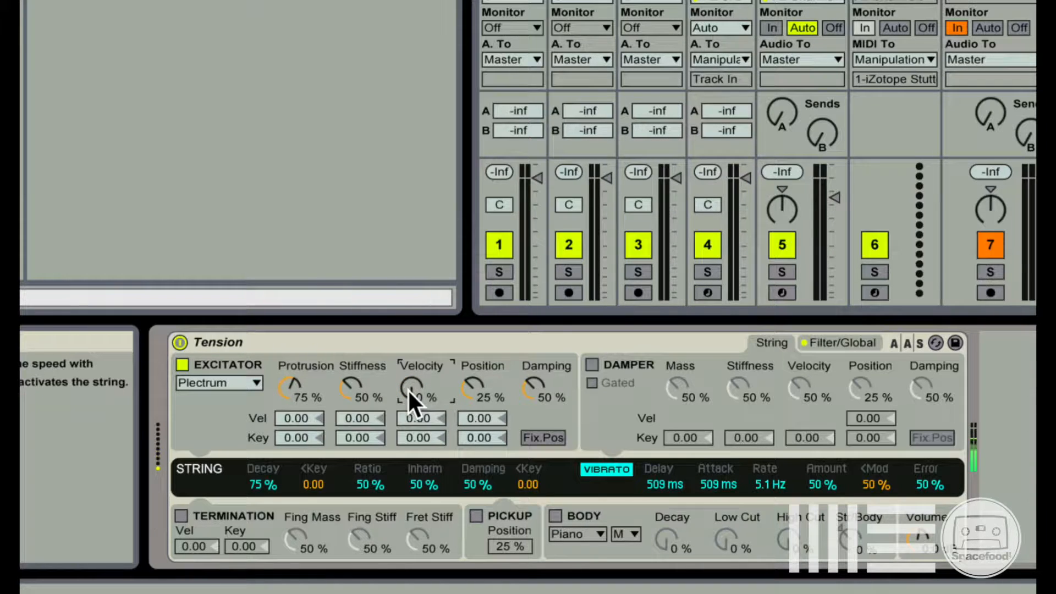
pyautogui.moveTo(407, 388); pyautogui.dragTo(407, 362)
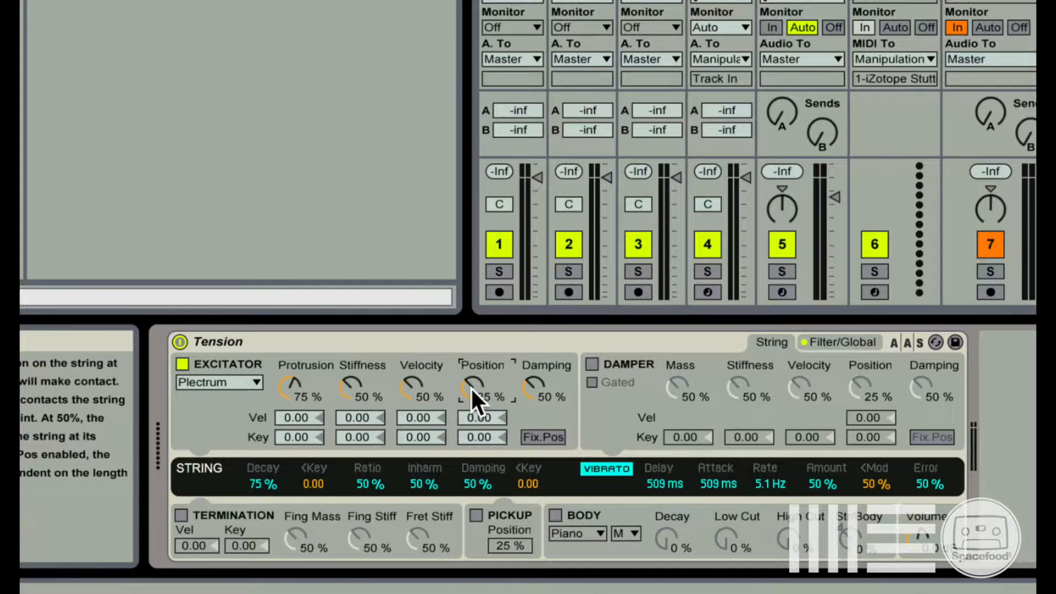
# Adjust the excitator's Position to 26% and its Damping to 54%
pyautogui.moveTo(472, 389)
pyautogui.mouseDown()
pyautogui.moveTo(472, 407)
pyautogui.moveTo(472, 380)
pyautogui.mouseUp()
pyautogui.moveTo(476, 400); pyautogui.dragTo(477, 428)
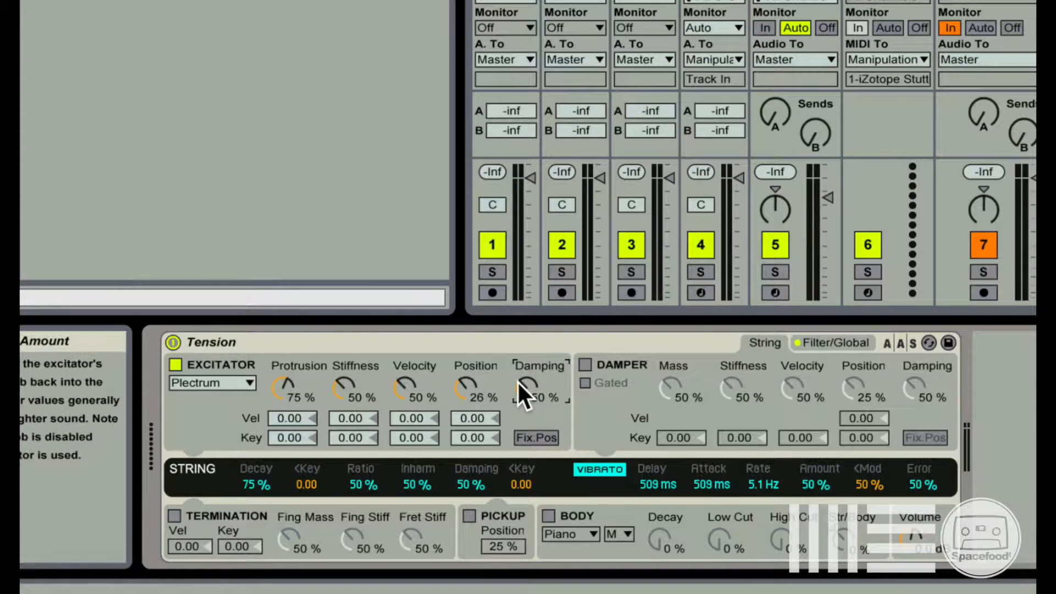
pyautogui.moveTo(519, 384); pyautogui.dragTo(519, 380)
pyautogui.moveTo(519, 380)
pyautogui.mouseDown()
pyautogui.moveTo(520, 363)
pyautogui.moveTo(519, 379)
pyautogui.mouseUp()
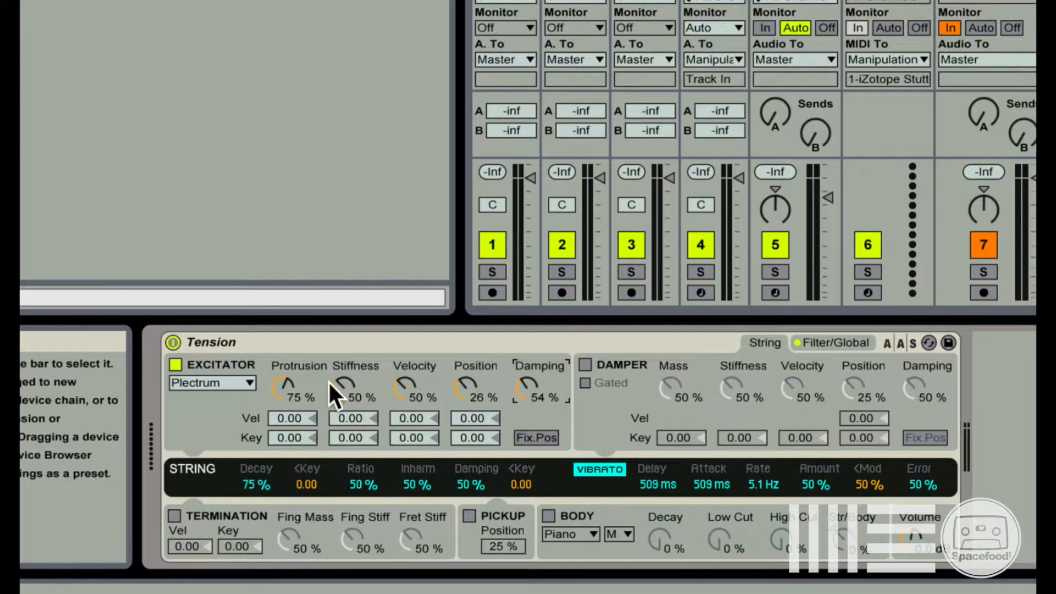
# Try the Hammer excitator type and switch back to Plectrum
pyautogui.click(239, 382)
pyautogui.click(229, 412)
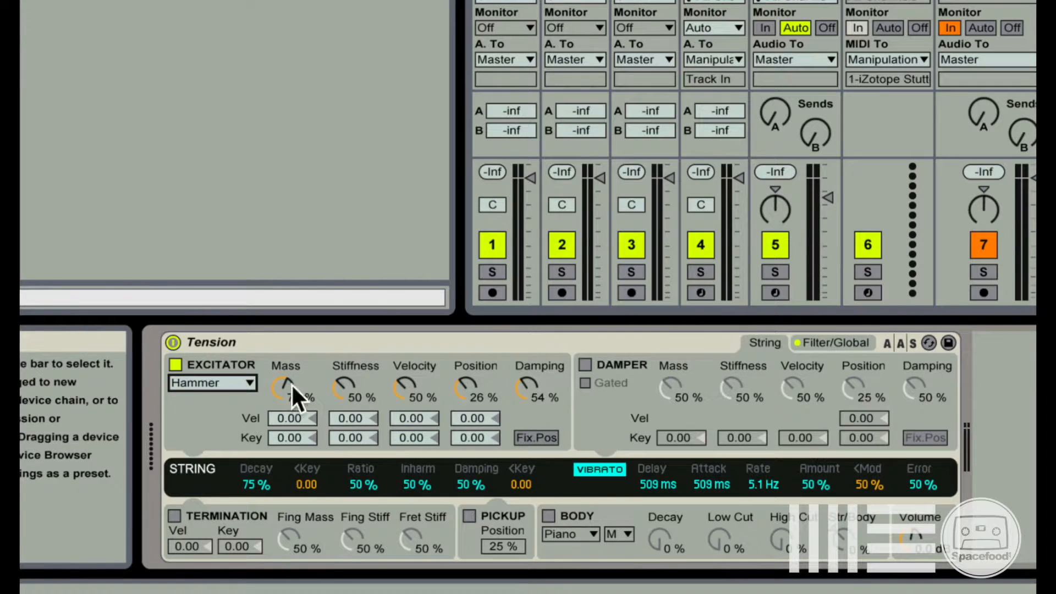
pyautogui.click(205, 382)
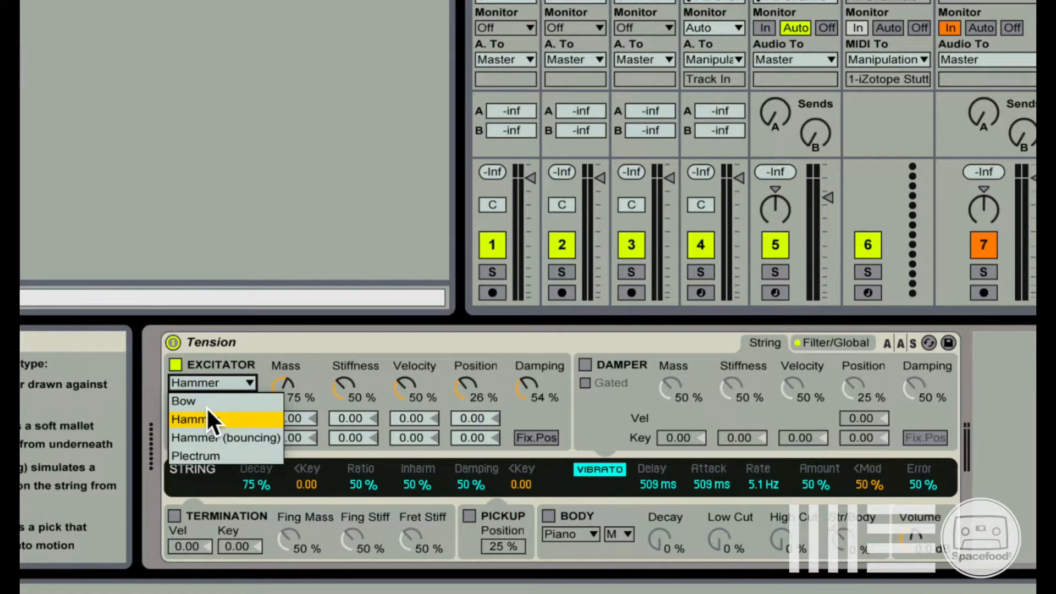
pyautogui.click(214, 454)
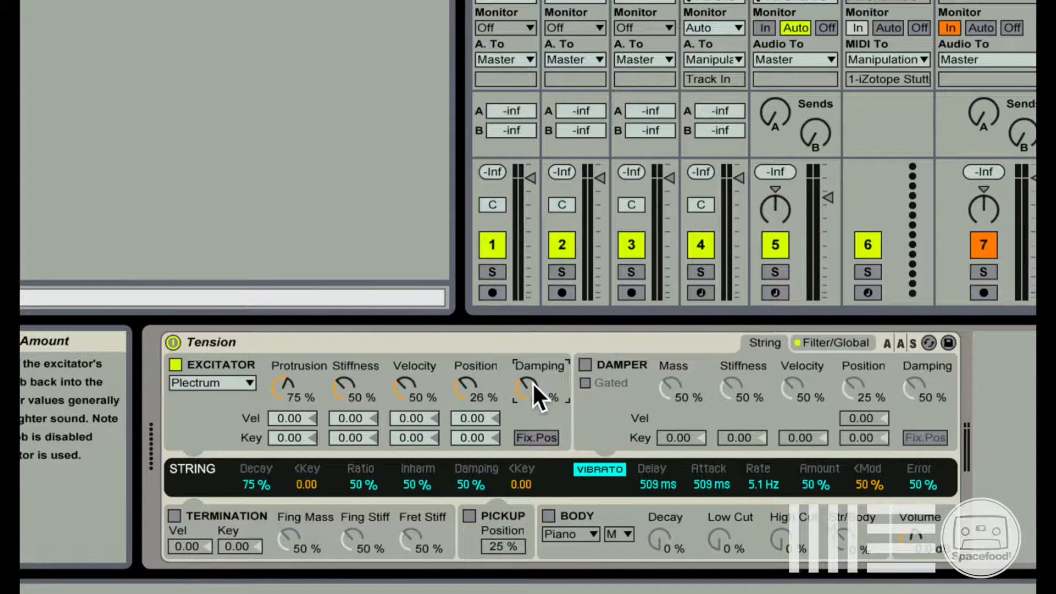
# Set the excitator's Damping to 57% and enable Fix.Pos, comparing it on and off
pyautogui.moveTo(528, 385)
pyautogui.mouseDown()
pyautogui.moveTo(528, 367)
pyautogui.moveTo(523, 419)
pyautogui.moveTo(522, 386)
pyautogui.mouseUp()
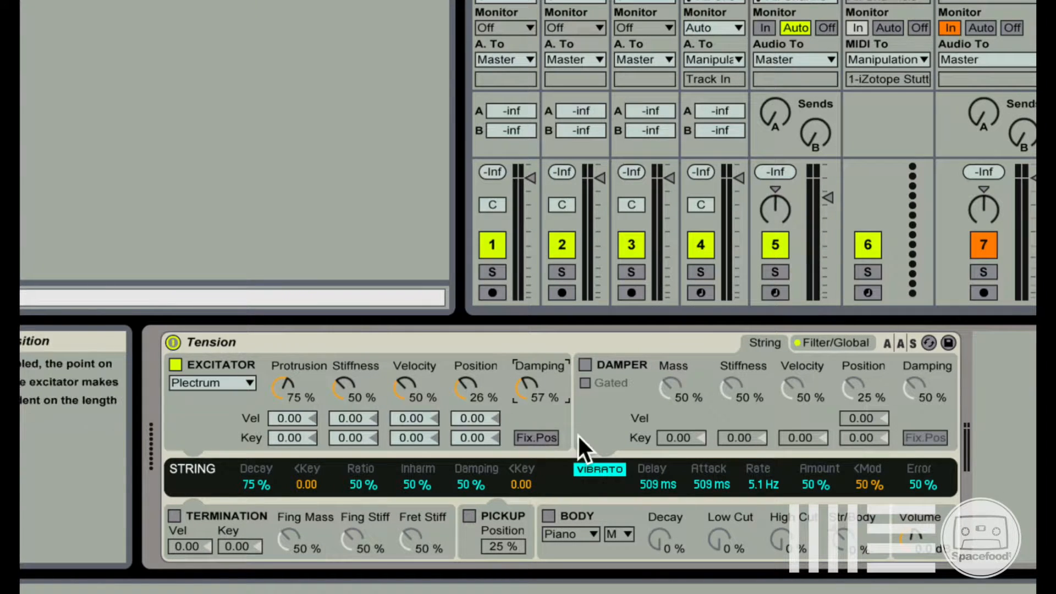
pyautogui.click(533, 438)
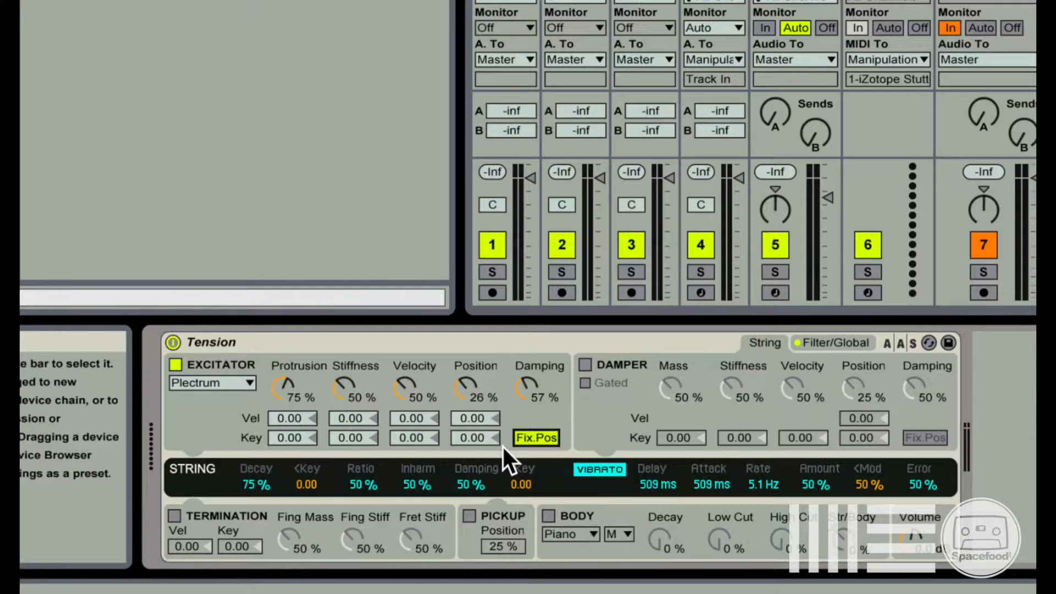
pyautogui.moveTo(518, 439)
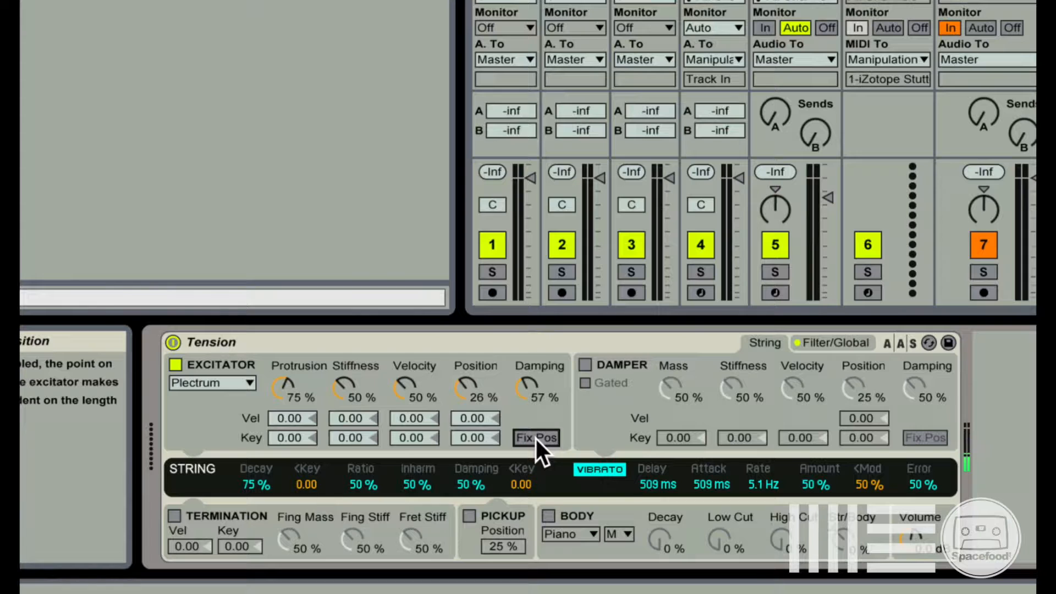
pyautogui.click(536, 439)
pyautogui.click(535, 439)
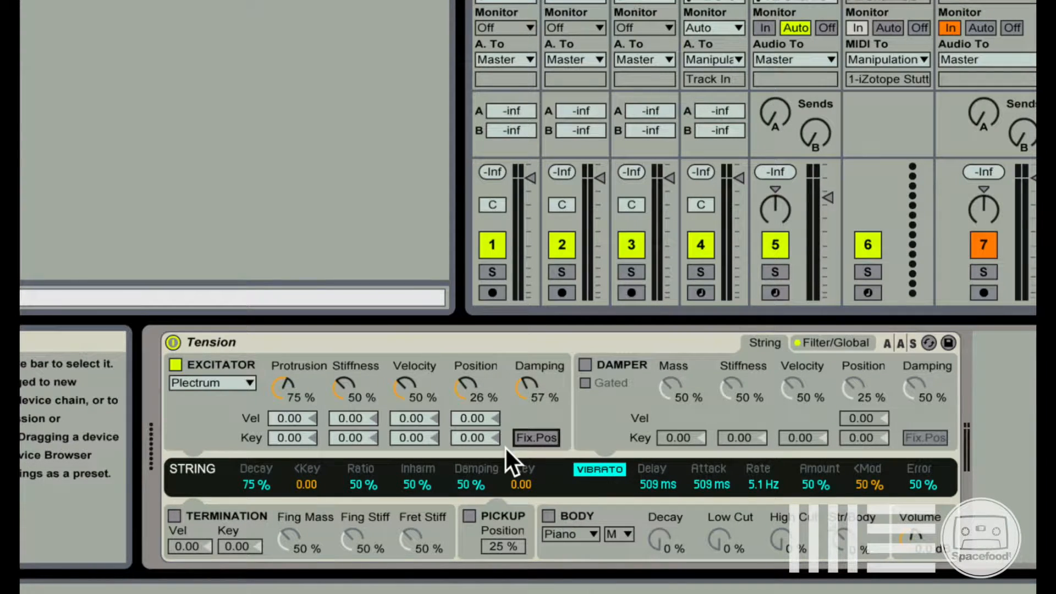
pyautogui.click(526, 439)
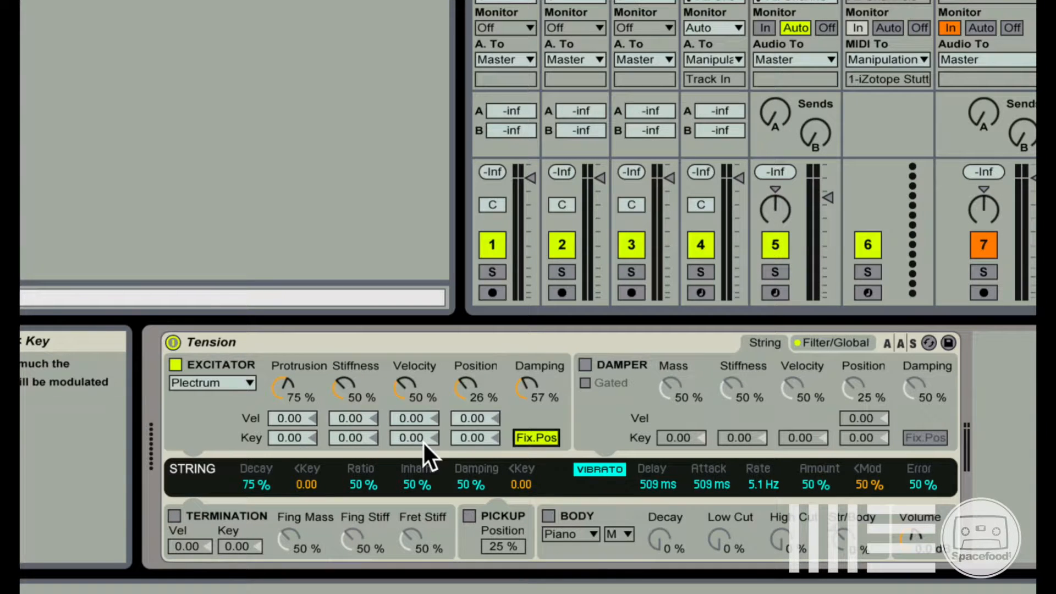
# Switch the excitator type to Bow and sweep its Force up and down, returning it to 75%
pyautogui.click(220, 380)
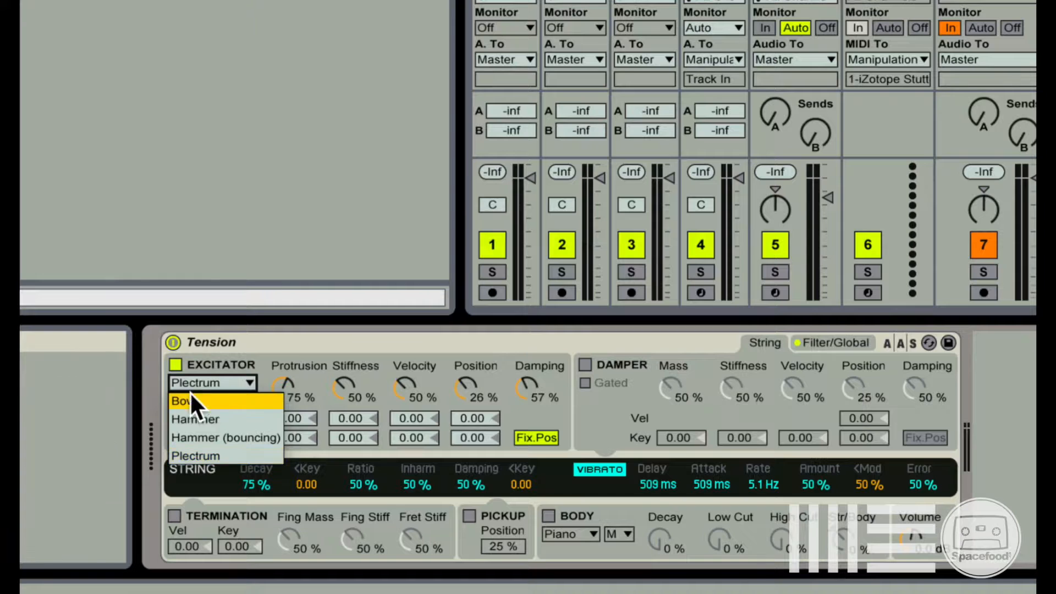
pyautogui.click(214, 407)
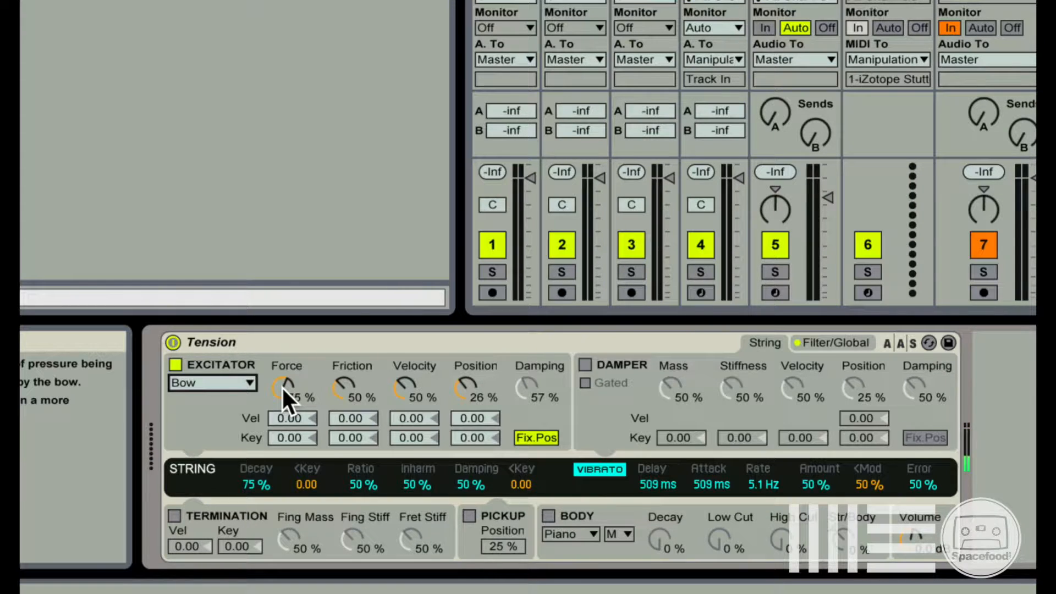
pyautogui.moveTo(282, 396)
pyautogui.mouseDown()
pyautogui.moveTo(276, 417)
pyautogui.moveTo(277, 391)
pyautogui.mouseUp()
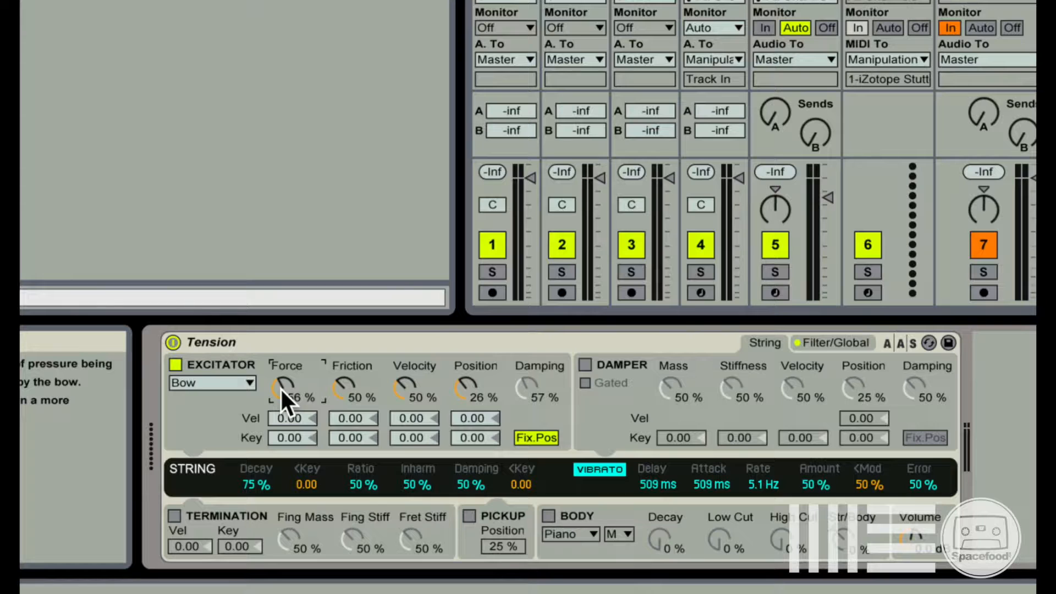
pyautogui.moveTo(285, 397); pyautogui.dragTo(285, 362)
pyautogui.moveTo(279, 388); pyautogui.dragTo(279, 420)
pyautogui.moveTo(302, 371); pyautogui.dragTo(302, 362)
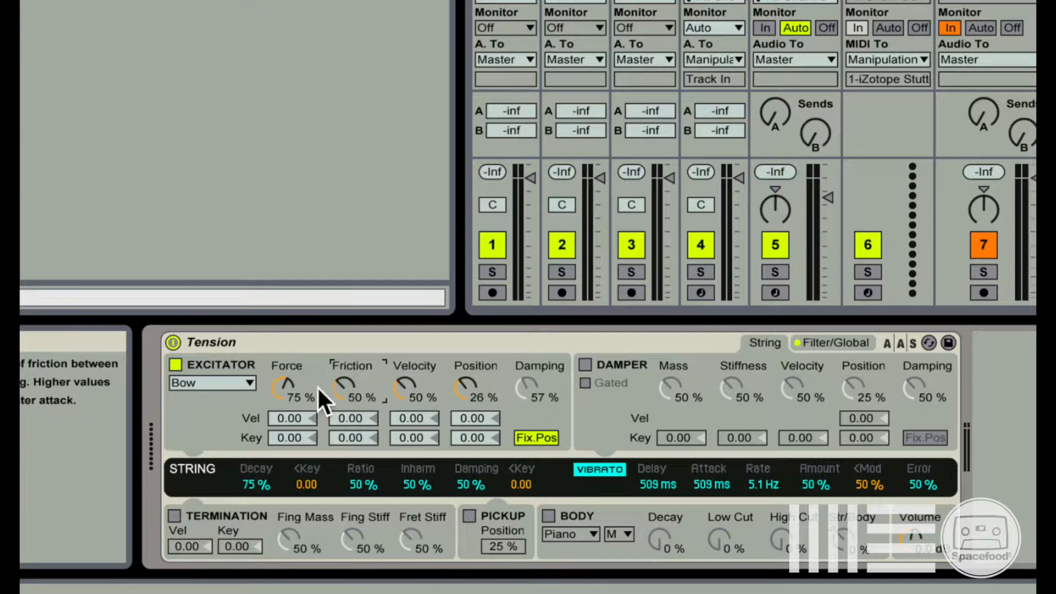
# Sweep the bow's Friction to 0% and 100%, lower the output volume, and return Friction to 50%
pyautogui.moveTo(349, 391)
pyautogui.mouseDown()
pyautogui.moveTo(345, 380)
pyautogui.moveTo(346, 391)
pyautogui.mouseUp()
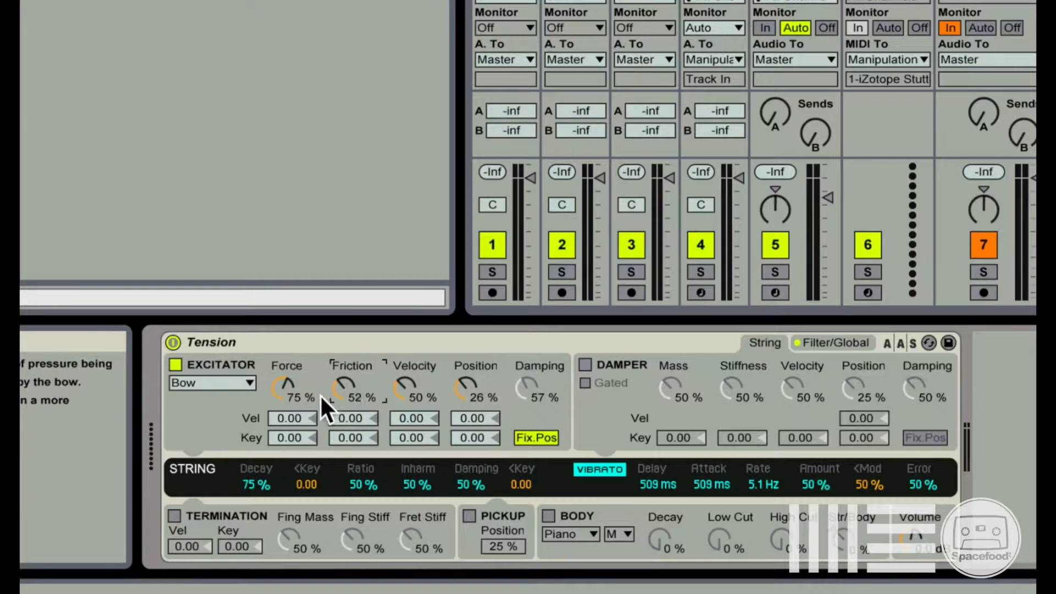
pyautogui.moveTo(339, 383); pyautogui.dragTo(345, 450)
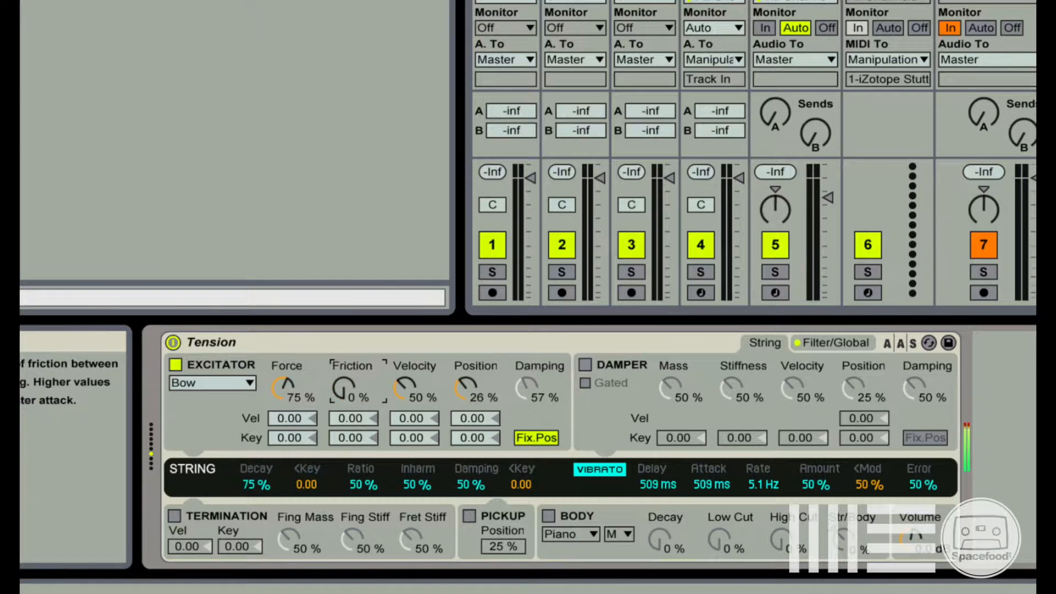
pyautogui.moveTo(340, 387)
pyautogui.mouseDown()
pyautogui.moveTo(340, 368)
pyautogui.moveTo(340, 387)
pyautogui.mouseUp()
pyautogui.moveTo(916, 538); pyautogui.dragTo(916, 558)
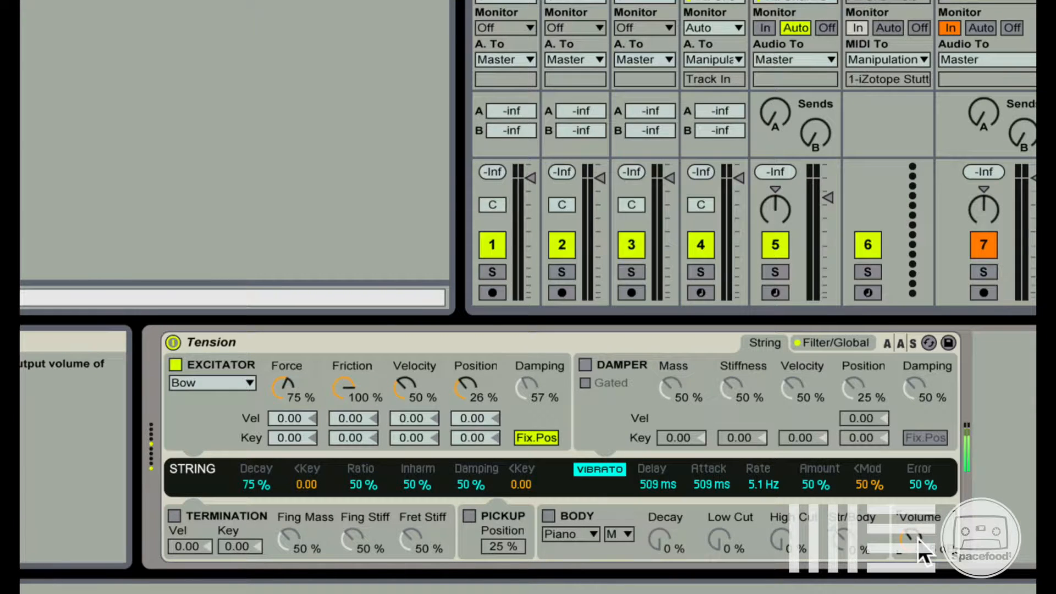
pyautogui.moveTo(344, 388)
pyautogui.mouseDown()
pyautogui.moveTo(345, 399)
pyautogui.moveTo(344, 390)
pyautogui.mouseUp()
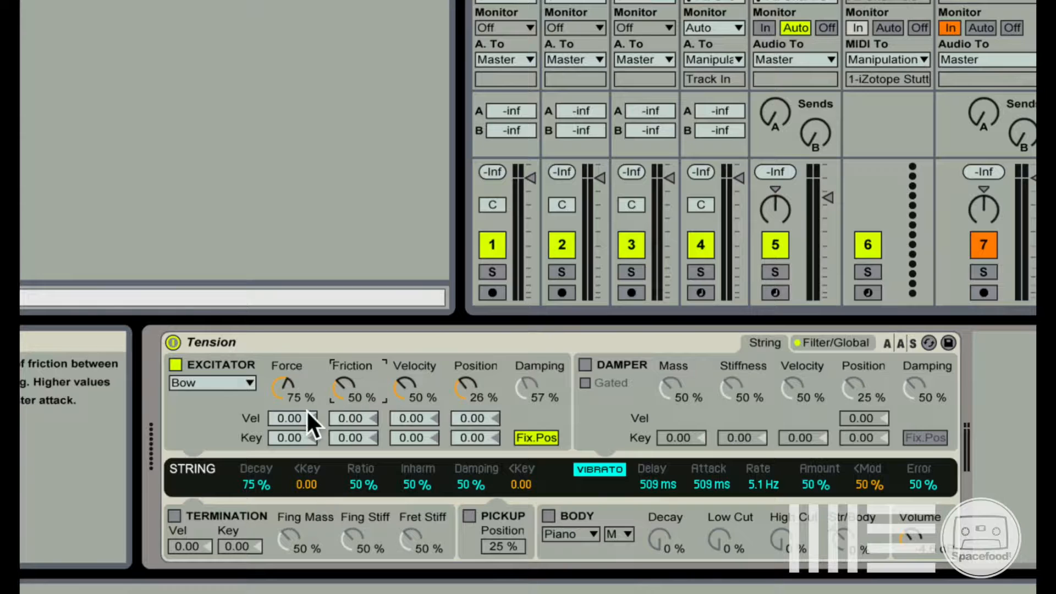
# Test the bow's Velocity, leaving it at 50%, and set its Position to 27%
pyautogui.click(400, 387)
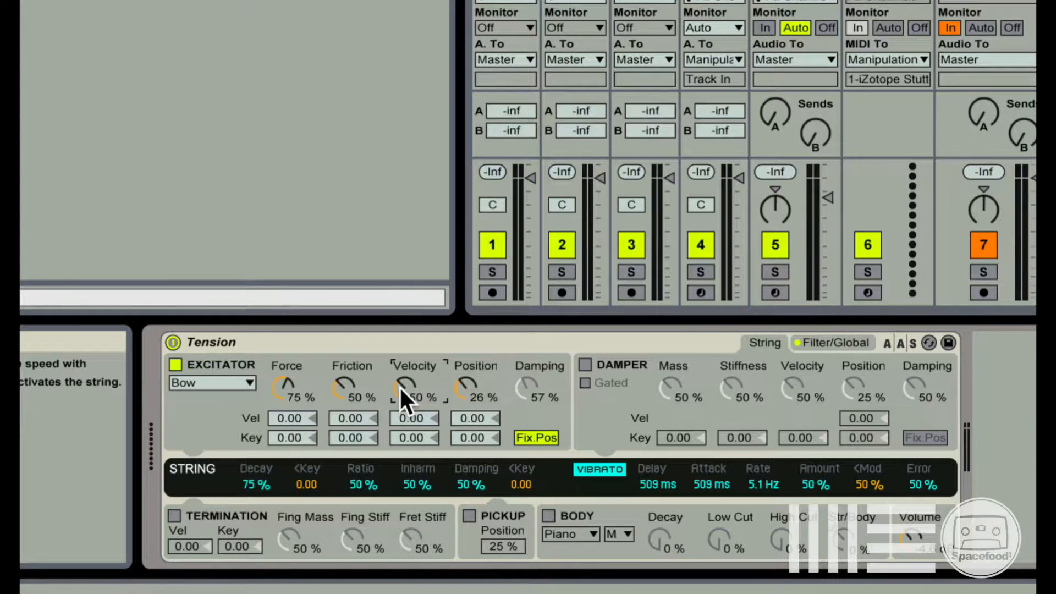
pyautogui.moveTo(400, 386)
pyautogui.mouseDown()
pyautogui.moveTo(400, 363)
pyautogui.moveTo(399, 400)
pyautogui.moveTo(399, 370)
pyautogui.moveTo(400, 391)
pyautogui.mouseUp()
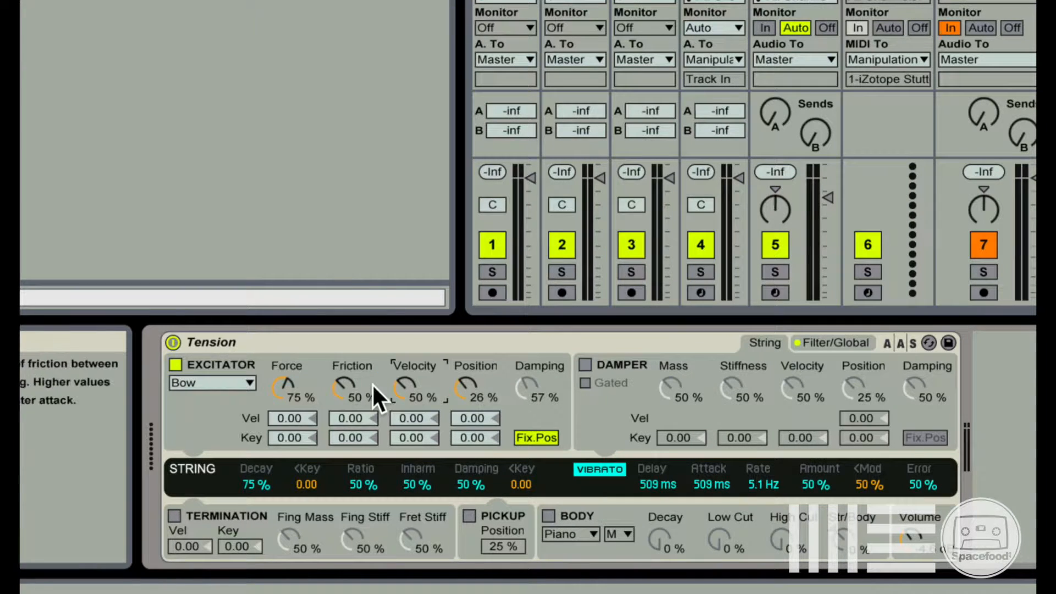
pyautogui.click(474, 384)
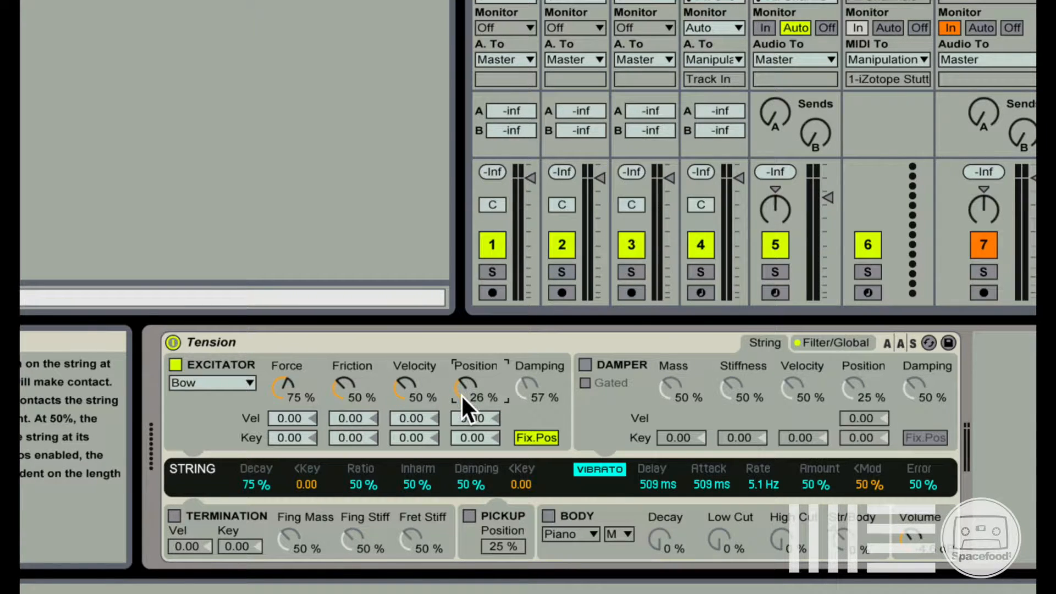
pyautogui.moveTo(461, 395)
pyautogui.mouseDown()
pyautogui.moveTo(461, 370)
pyautogui.moveTo(461, 420)
pyautogui.moveTo(461, 395)
pyautogui.mouseUp()
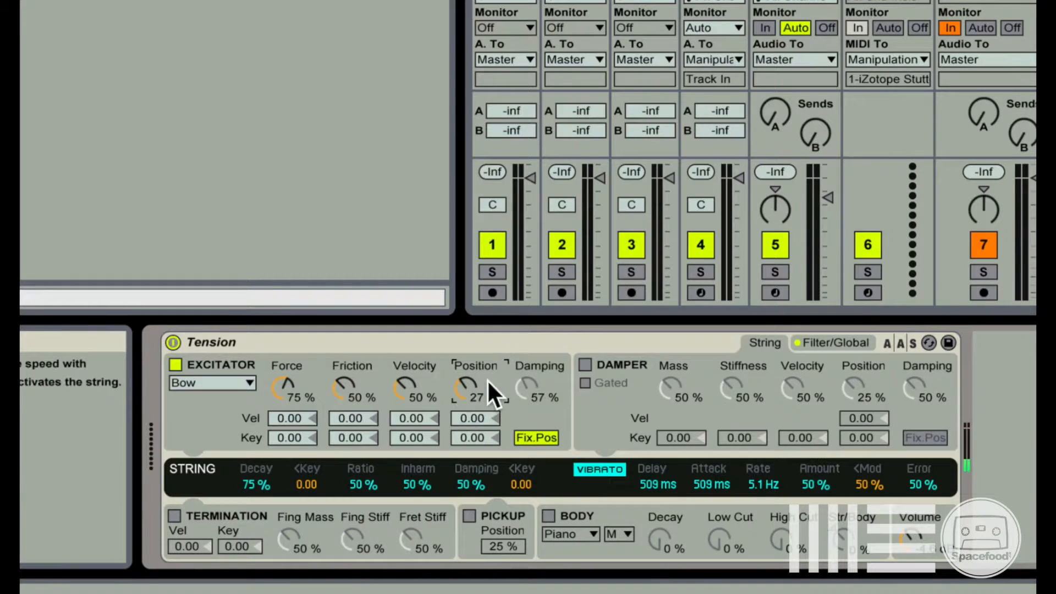
# Disable the excitator's Fix.Pos option and lower its Damping to 33%
pyautogui.click(536, 435)
pyautogui.click(532, 401)
pyautogui.moveTo(528, 387); pyautogui.dragTo(528, 451)
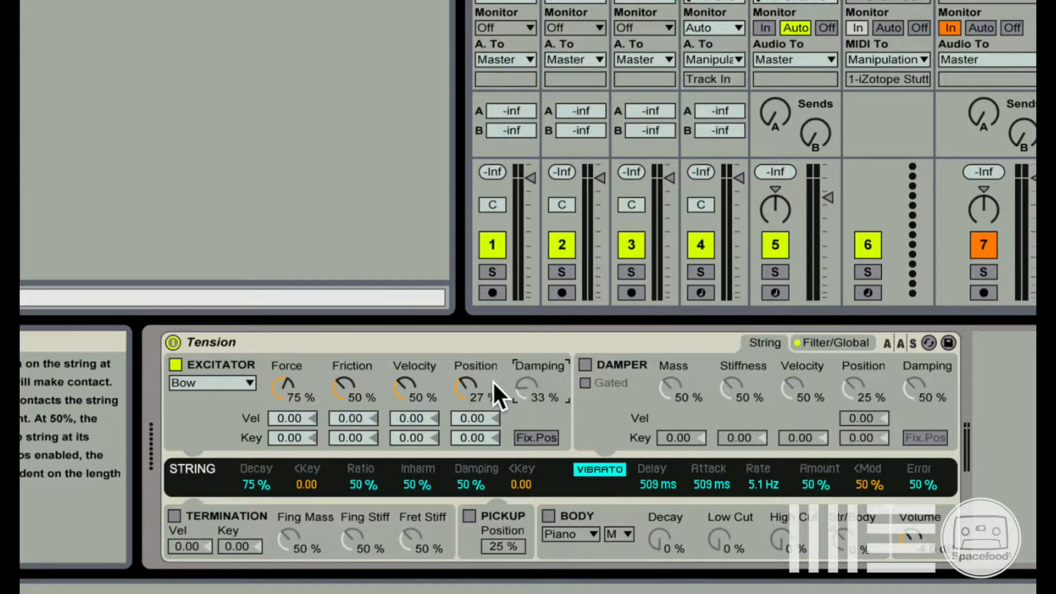
# Switch the excitator type to Hammer and set its Mass to 56%, Stiffness to 54% and Velocity to 42%
pyautogui.click(207, 380)
pyautogui.click(208, 426)
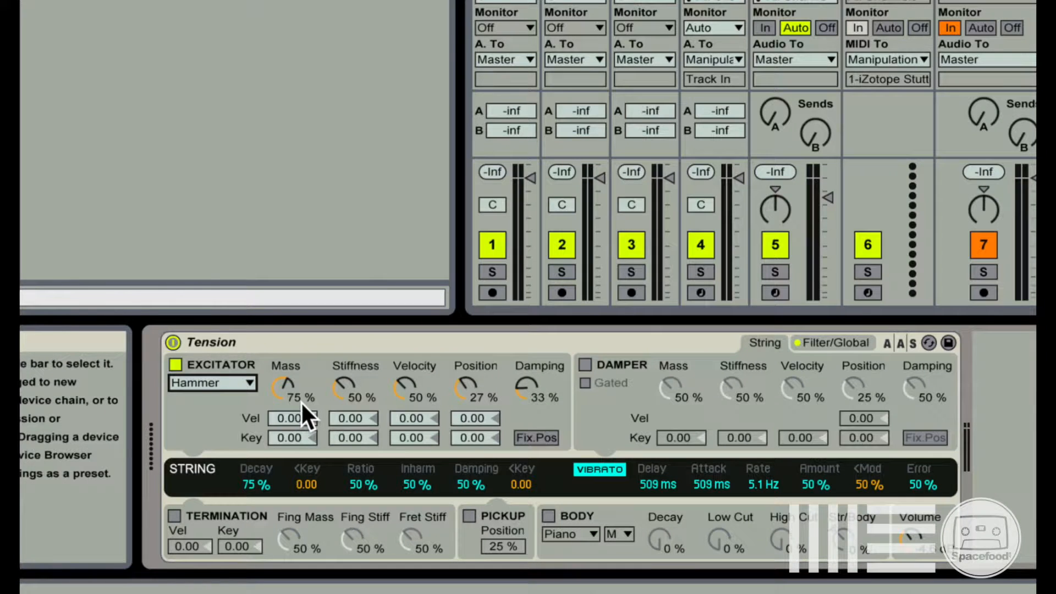
pyautogui.moveTo(285, 393)
pyautogui.mouseDown()
pyautogui.moveTo(285, 366)
pyautogui.moveTo(285, 396)
pyautogui.moveTo(285, 367)
pyautogui.moveTo(285, 388)
pyautogui.moveTo(285, 379)
pyautogui.mouseUp()
pyautogui.click(342, 392)
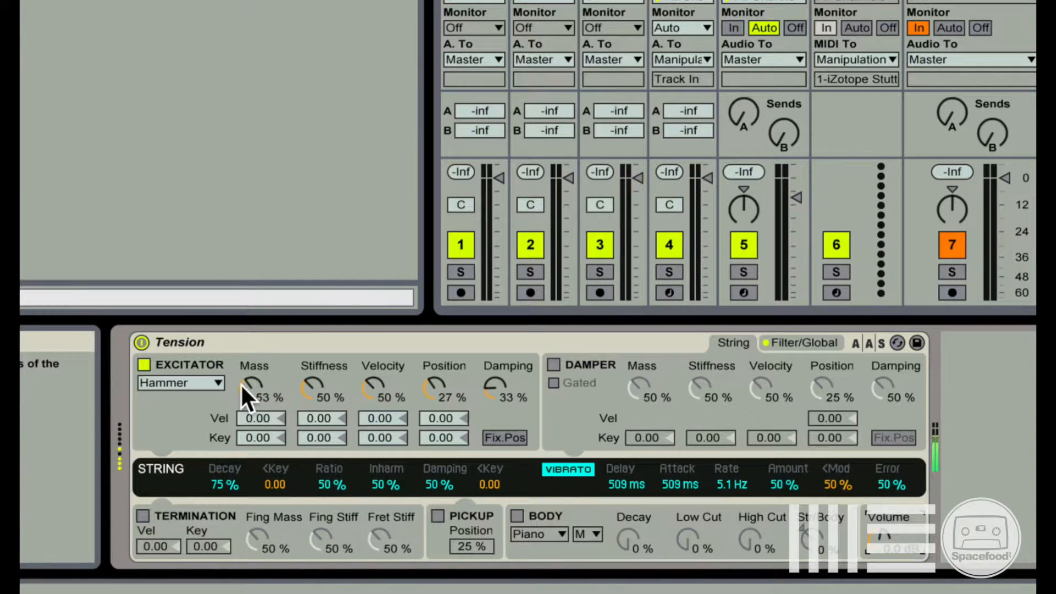
pyautogui.moveTo(242, 384)
pyautogui.mouseDown()
pyautogui.moveTo(242, 333)
pyautogui.moveTo(242, 438)
pyautogui.moveTo(244, 385)
pyautogui.mouseUp()
pyautogui.moveTo(244, 388); pyautogui.dragTo(244, 412)
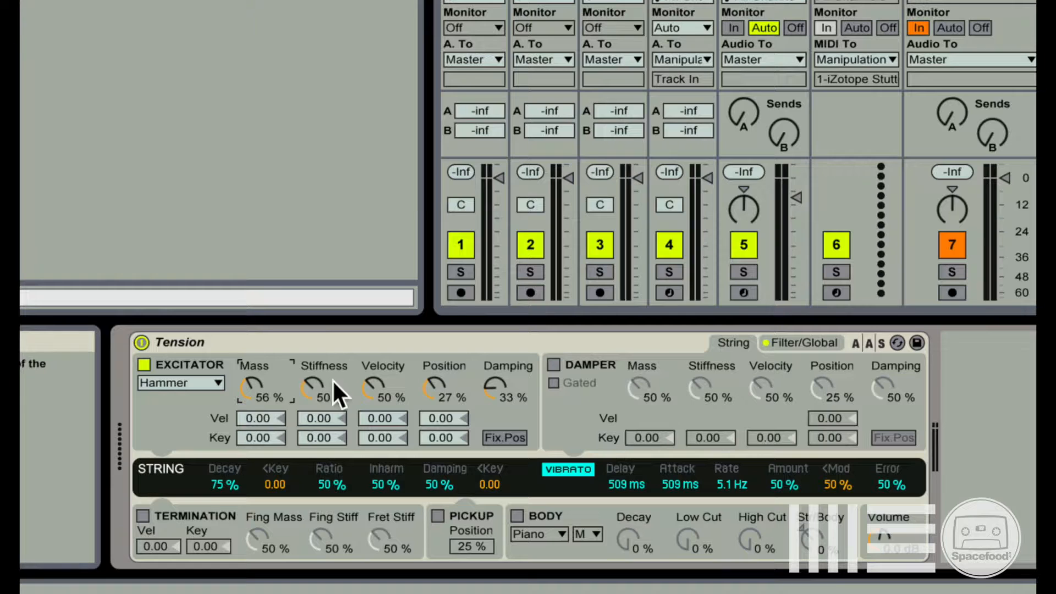
pyautogui.moveTo(309, 387)
pyautogui.mouseDown()
pyautogui.moveTo(308, 414)
pyautogui.moveTo(309, 387)
pyautogui.mouseUp()
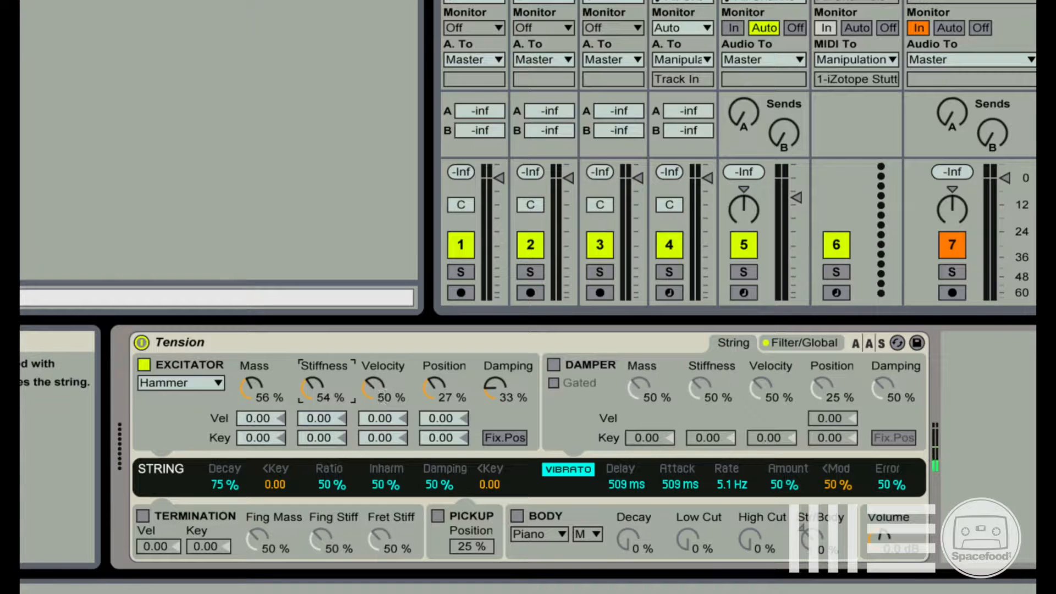
pyautogui.moveTo(355, 378); pyautogui.dragTo(378, 394)
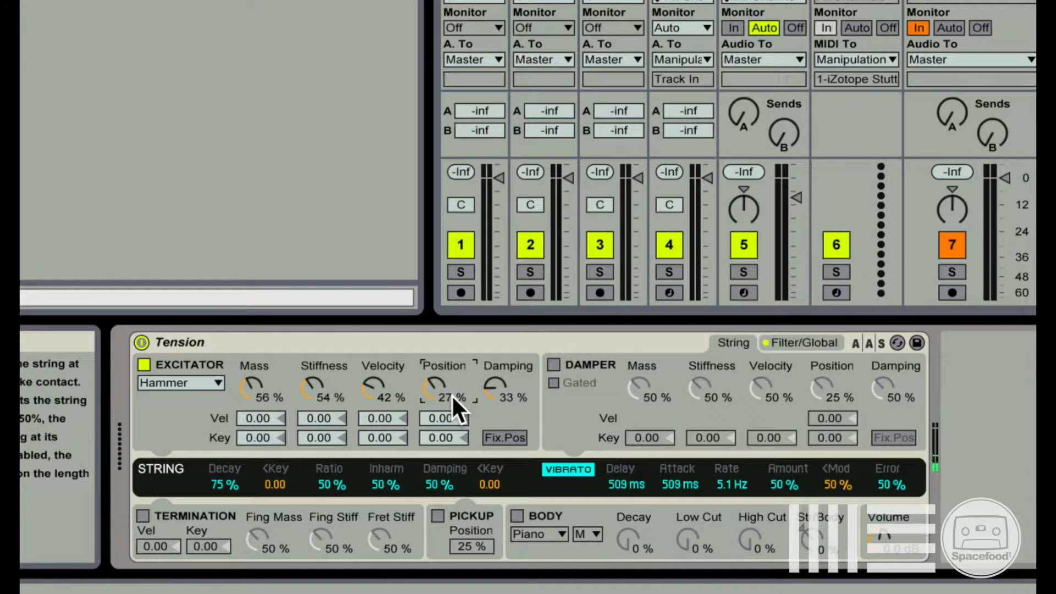
# Change the excitator type to Hammer (bouncing), raise its Damping to 87% and try the Fix.Pos option
pyautogui.click(203, 381)
pyautogui.click(188, 437)
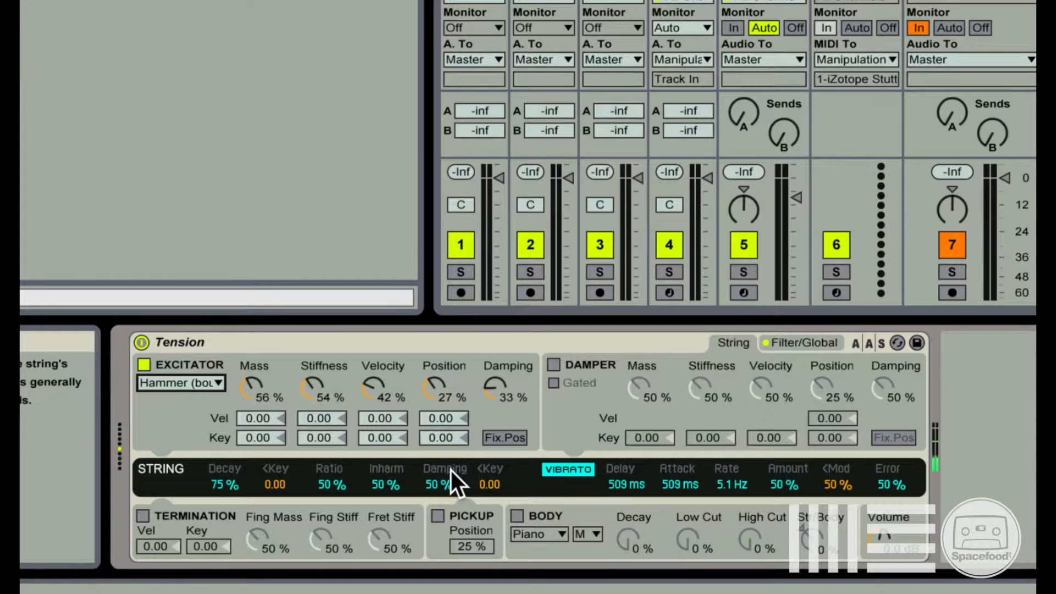
pyautogui.click(494, 387)
pyautogui.moveTo(494, 387); pyautogui.dragTo(494, 350)
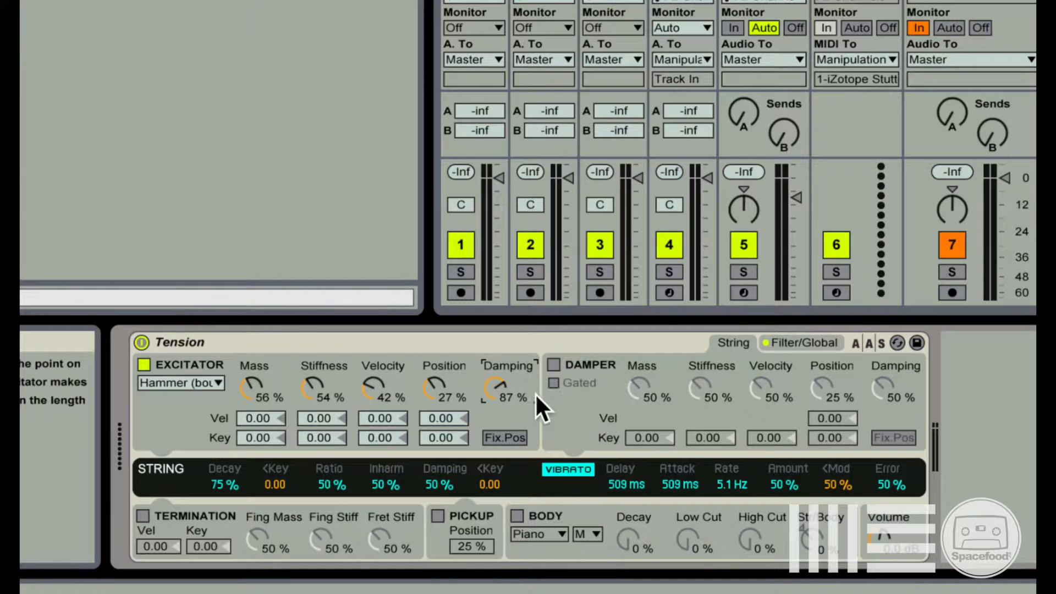
pyautogui.click(512, 439)
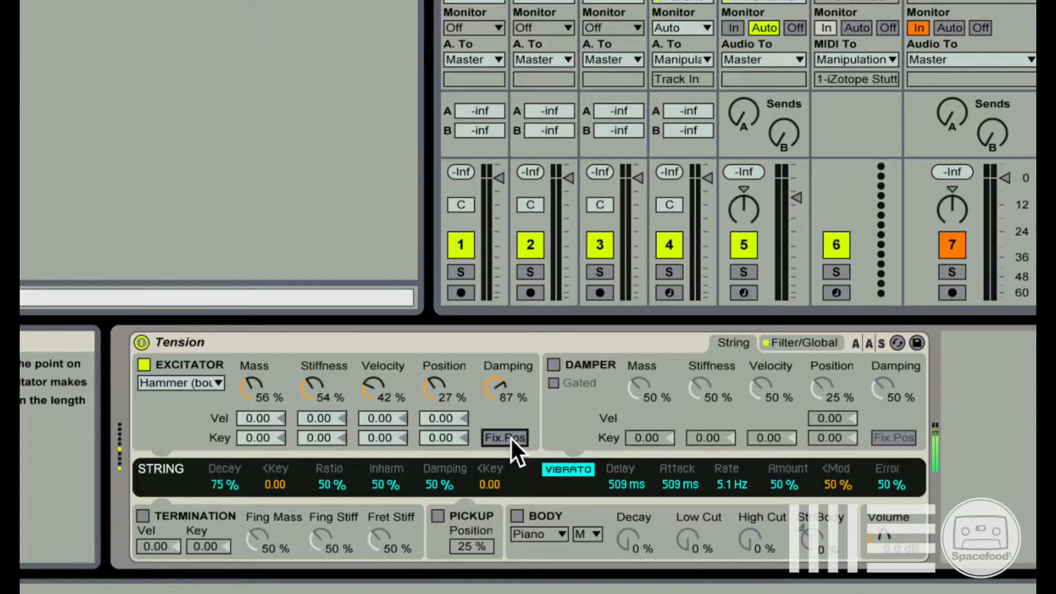
# Turn off vibrato and sweep the string's Damping between 100% and 8%, settling on 52%
pyautogui.click(569, 469)
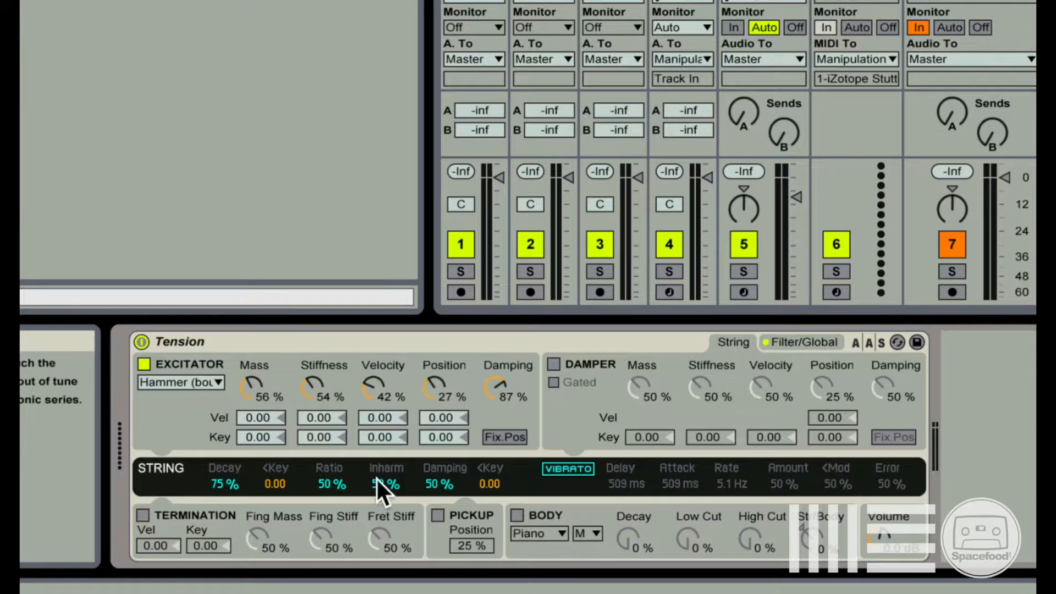
pyautogui.moveTo(375, 487)
pyautogui.mouseDown()
pyautogui.moveTo(375, 499)
pyautogui.moveTo(376, 486)
pyautogui.mouseUp()
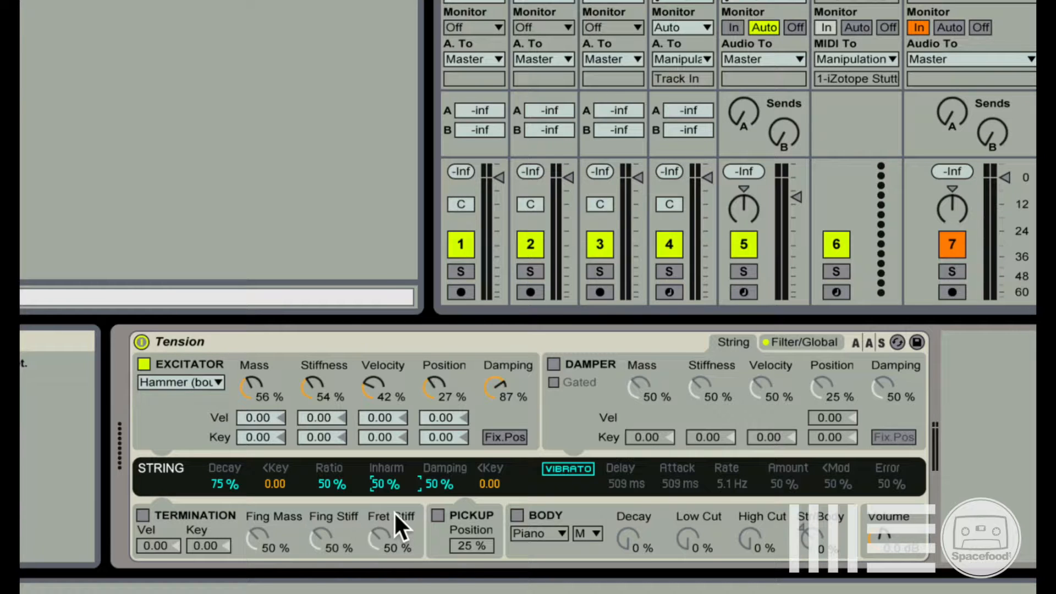
pyautogui.click(440, 482)
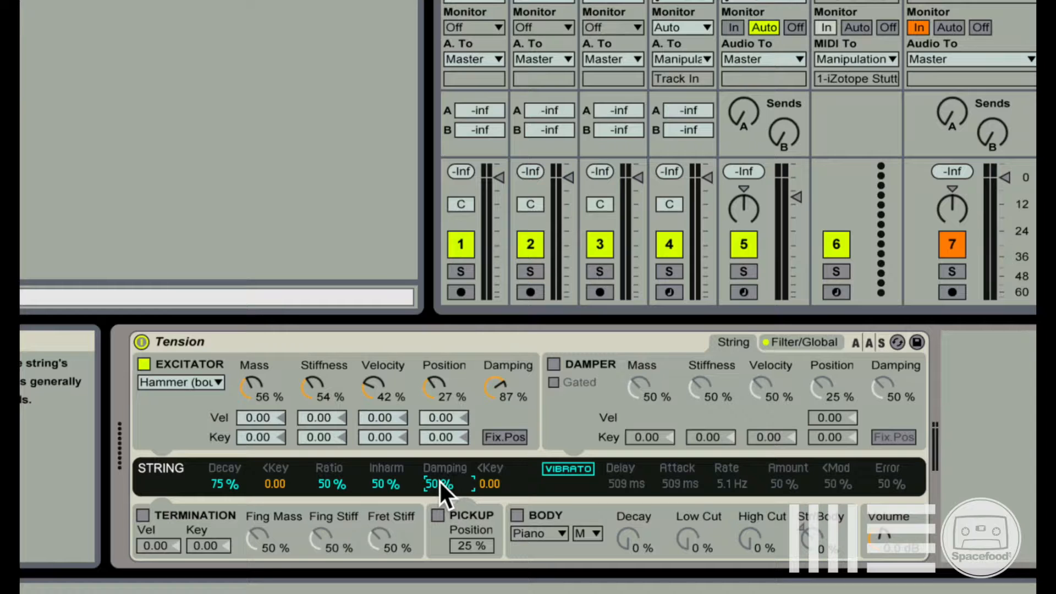
pyautogui.moveTo(440, 483); pyautogui.dragTo(440, 455)
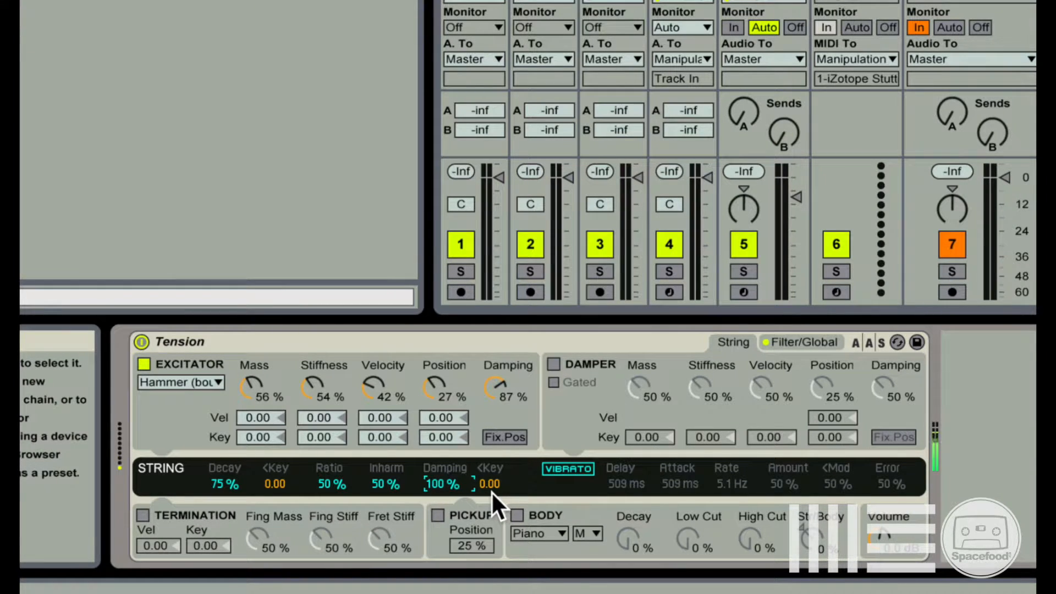
pyautogui.moveTo(434, 485); pyautogui.dragTo(435, 539)
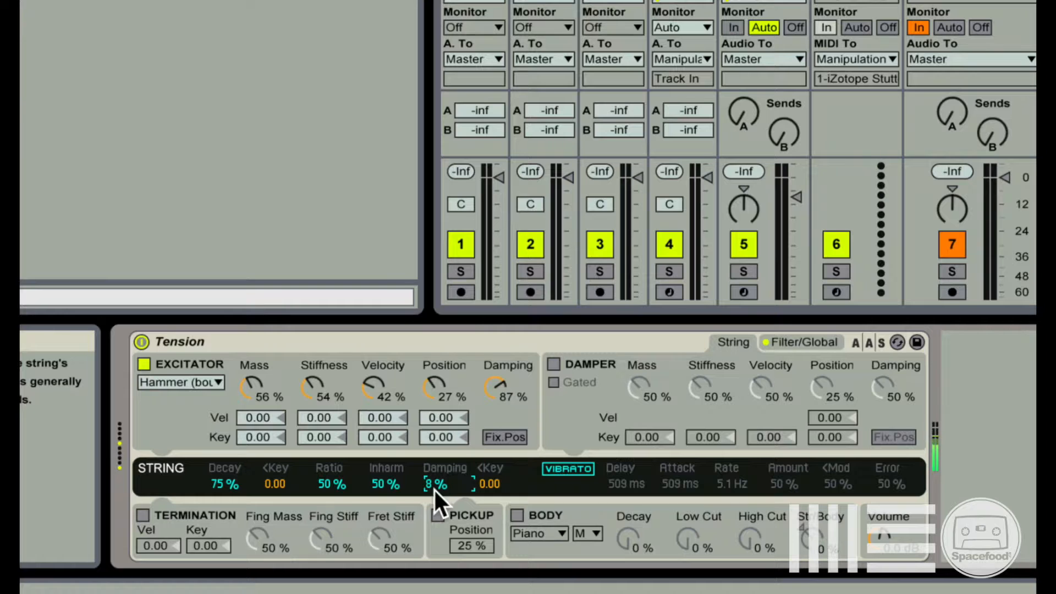
pyautogui.moveTo(434, 488)
pyautogui.mouseDown()
pyautogui.moveTo(433, 464)
pyautogui.moveTo(433, 488)
pyautogui.mouseUp()
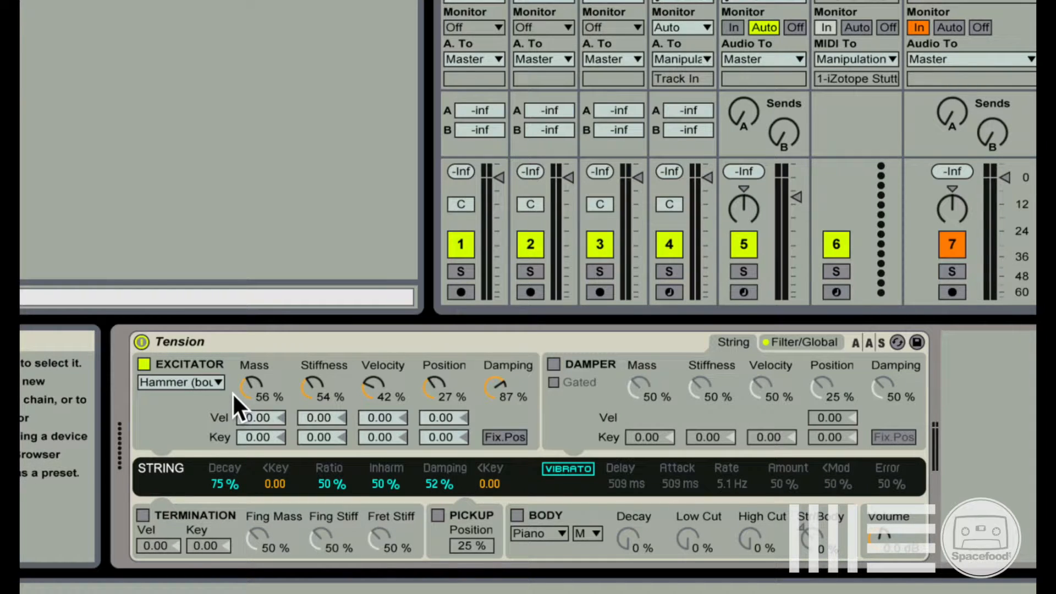
# Raise the string's Decay to 100%, sweep it down, and set it to 29%
pyautogui.moveTo(226, 477); pyautogui.dragTo(226, 440)
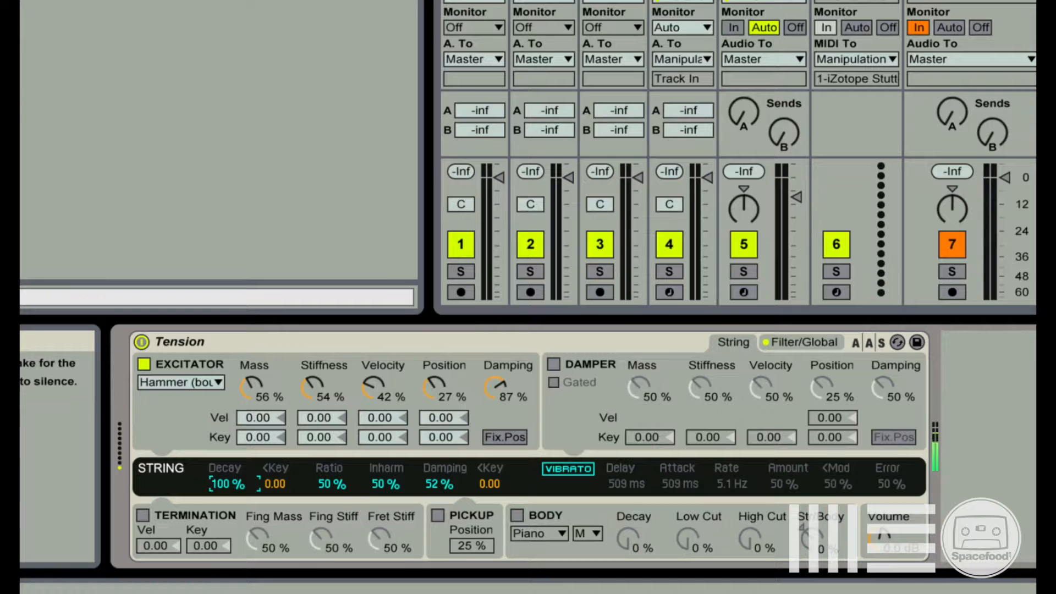
pyautogui.moveTo(215, 485); pyautogui.dragTo(215, 545)
pyautogui.moveTo(215, 485); pyautogui.dragTo(215, 467)
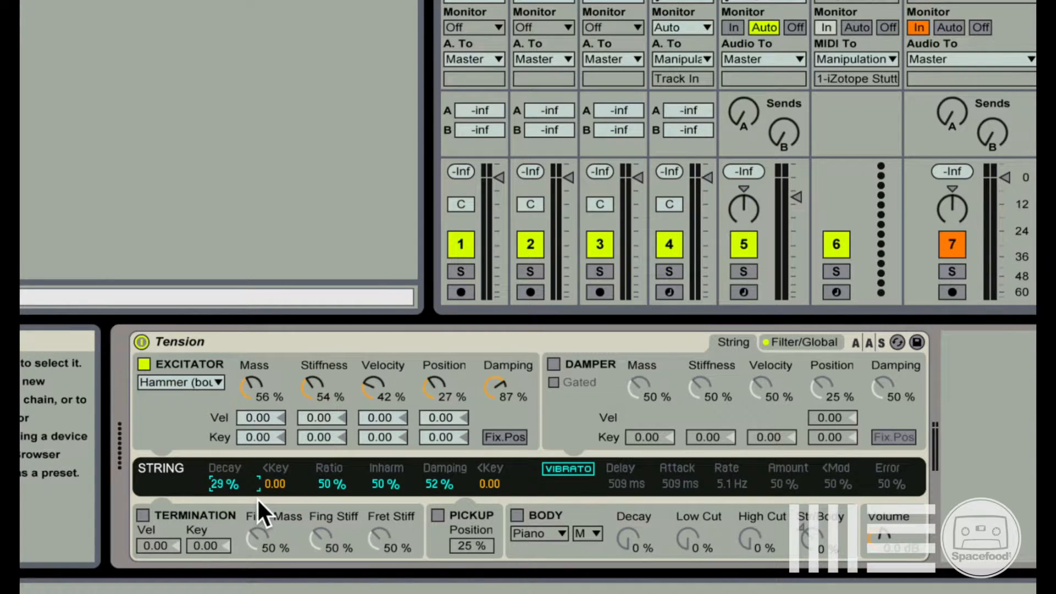
# Turn the vibrato back on and set its Rate to 5.5 Hz and its Delay to 367 ms
pyautogui.click(577, 473)
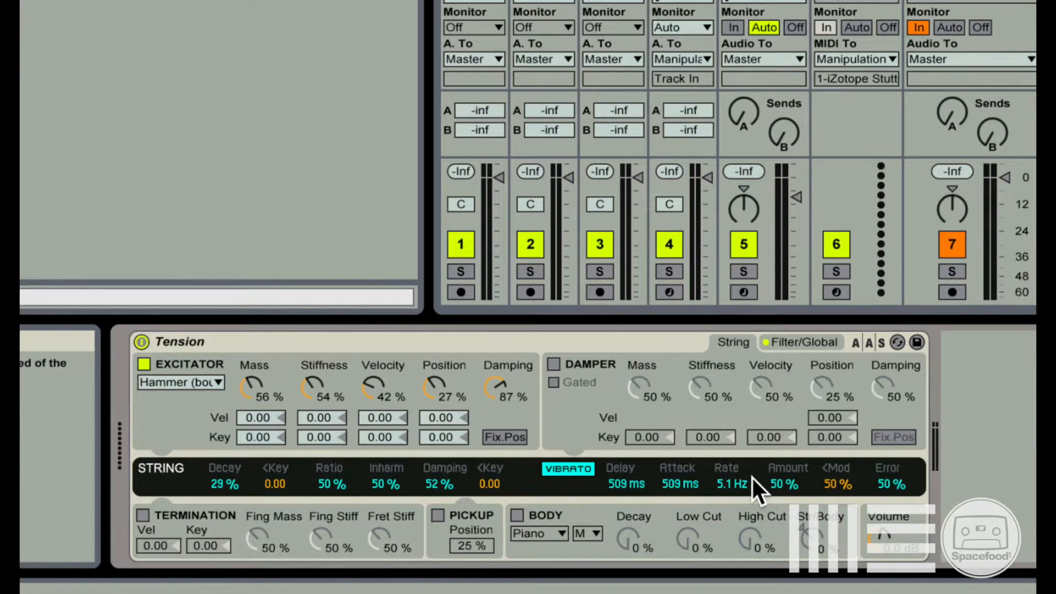
pyautogui.moveTo(731, 484); pyautogui.dragTo(730, 468)
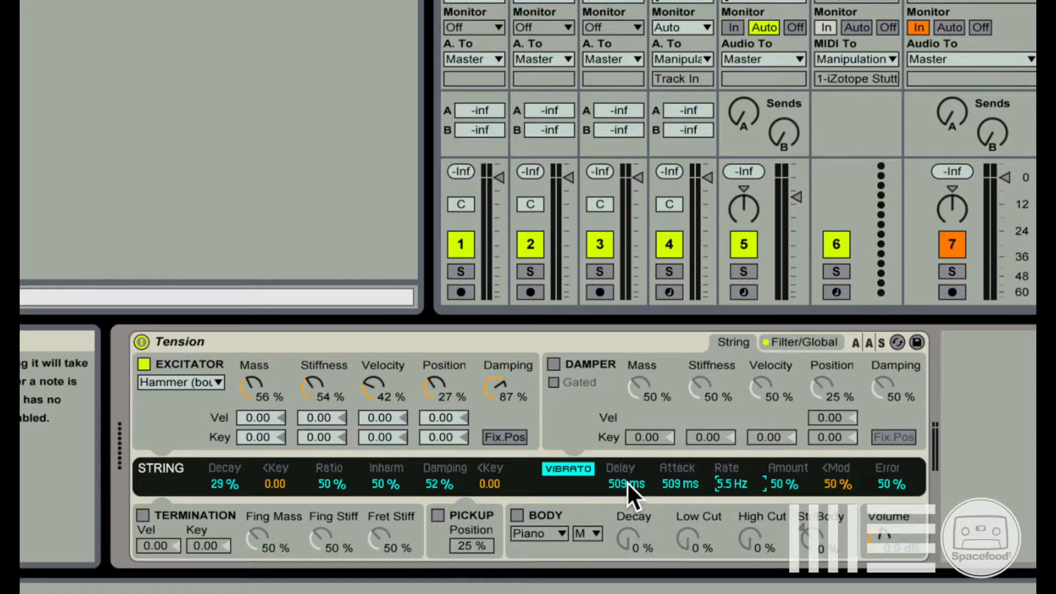
pyautogui.moveTo(614, 484); pyautogui.dragTo(614, 509)
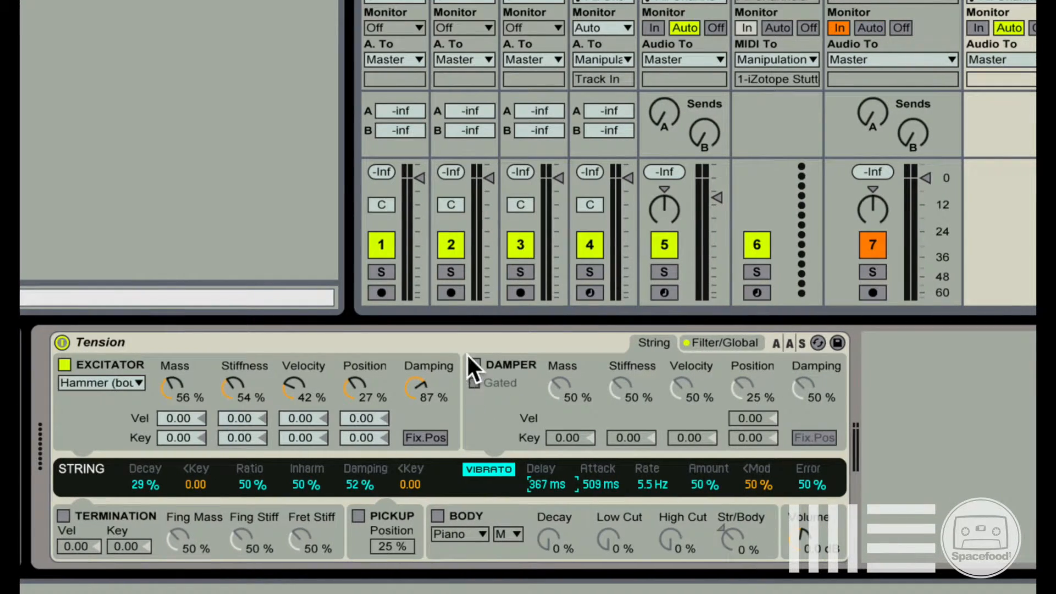
# Enable the damper with its Mass at 62% and raise the string's Decay to 82%
pyautogui.click(473, 363)
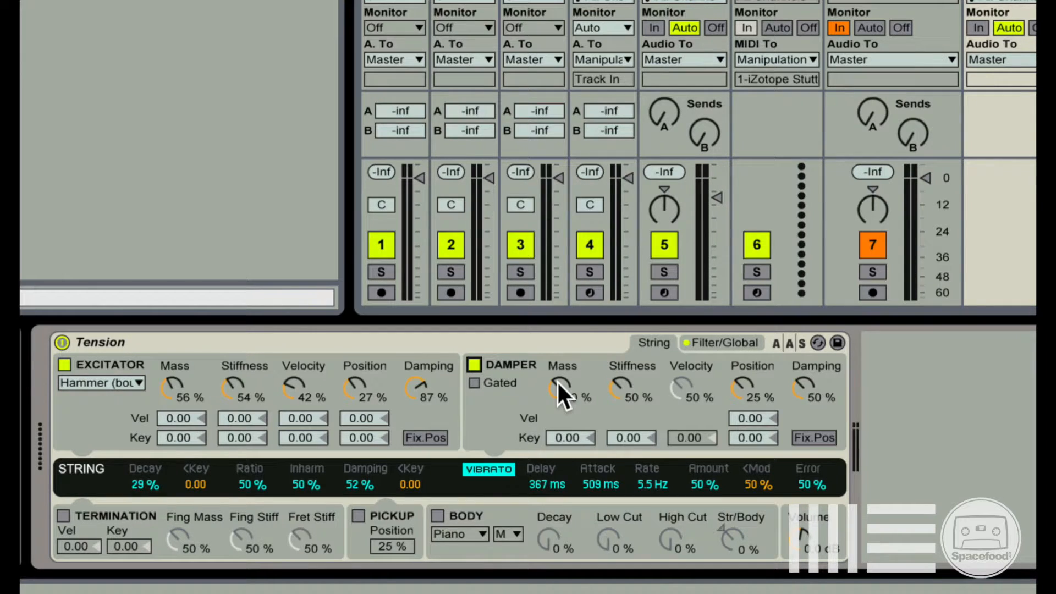
pyautogui.moveTo(556, 388)
pyautogui.mouseDown()
pyautogui.moveTo(556, 358)
pyautogui.moveTo(554, 384)
pyautogui.mouseUp()
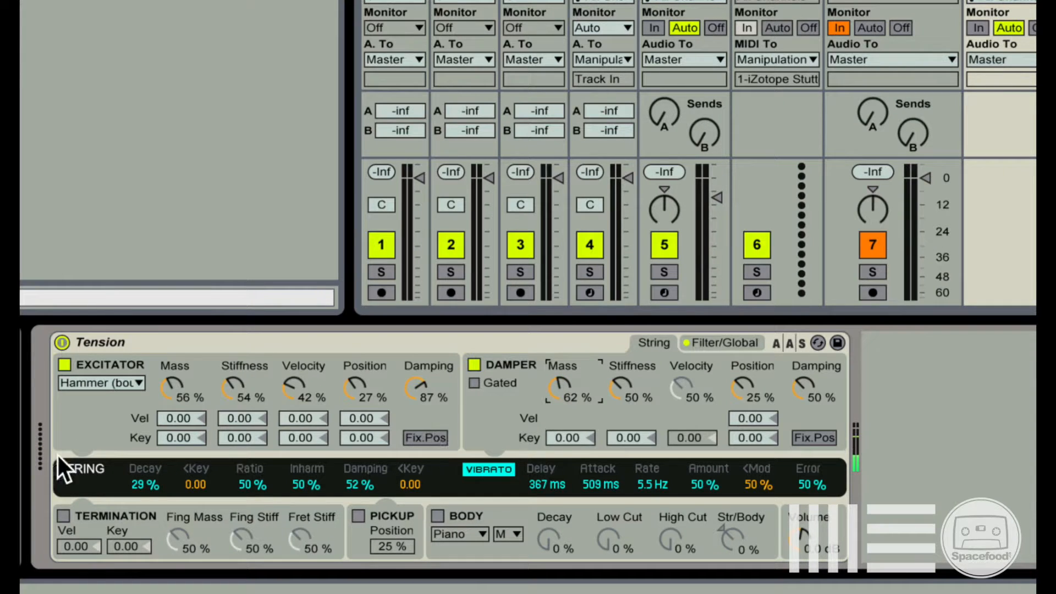
pyautogui.moveTo(145, 485); pyautogui.dragTo(144, 451)
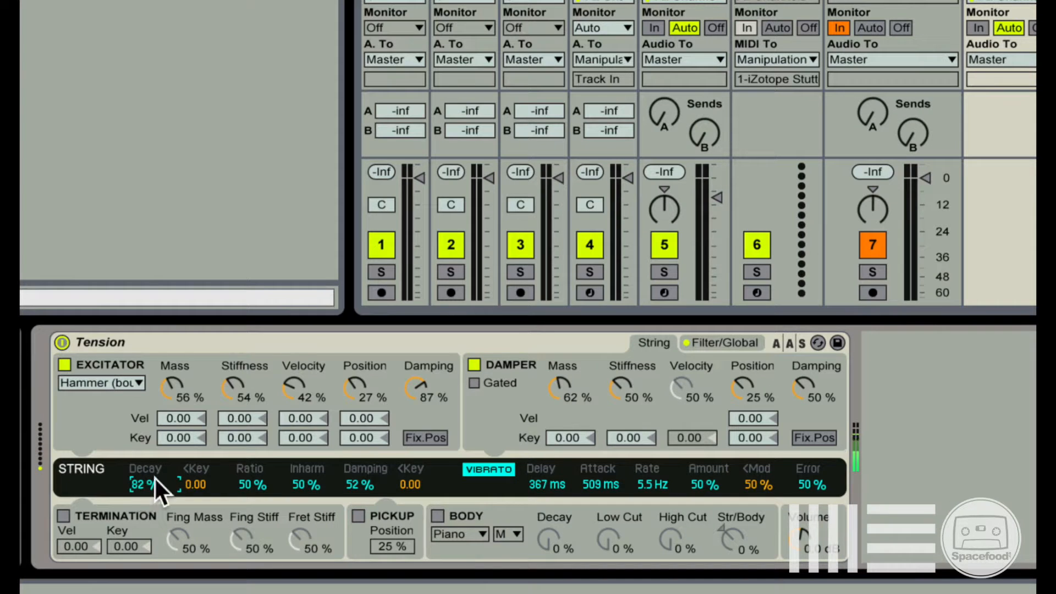
# Turn off the vibrato and set the damper's Damping to 82% and its Mass to 71%
pyautogui.click(495, 469)
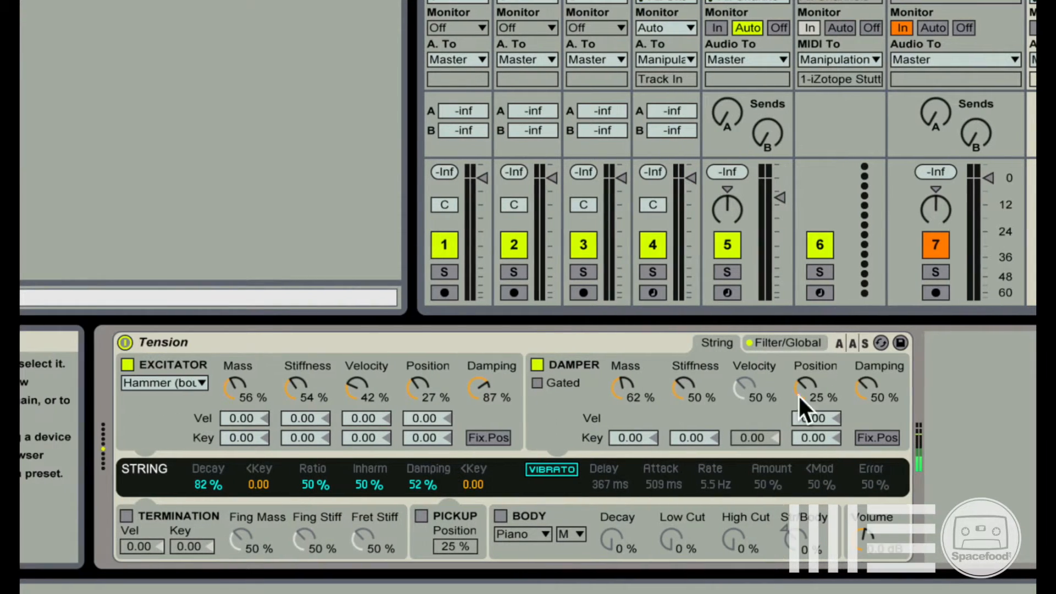
pyautogui.moveTo(804, 390); pyautogui.dragTo(804, 369)
pyautogui.moveTo(871, 379); pyautogui.dragTo(870, 387)
pyautogui.click(627, 385)
pyautogui.moveTo(627, 385)
pyautogui.mouseDown()
pyautogui.moveTo(627, 358)
pyautogui.moveTo(608, 381)
pyautogui.mouseUp()
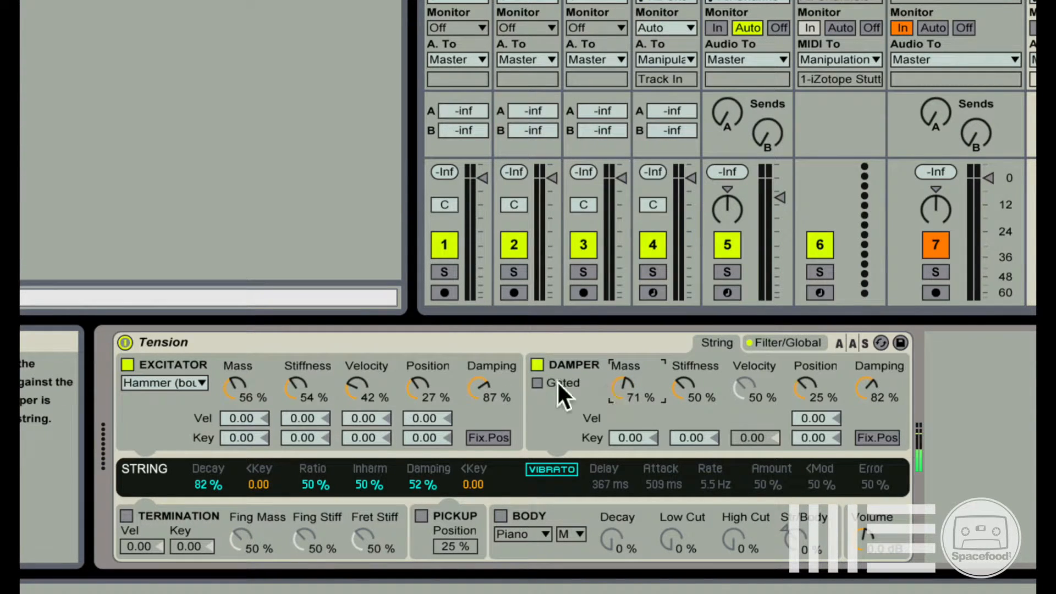
# Switch the excitator type to Hammer and lower the damper's Mass to 51%
pyautogui.click(180, 381)
pyautogui.click(167, 420)
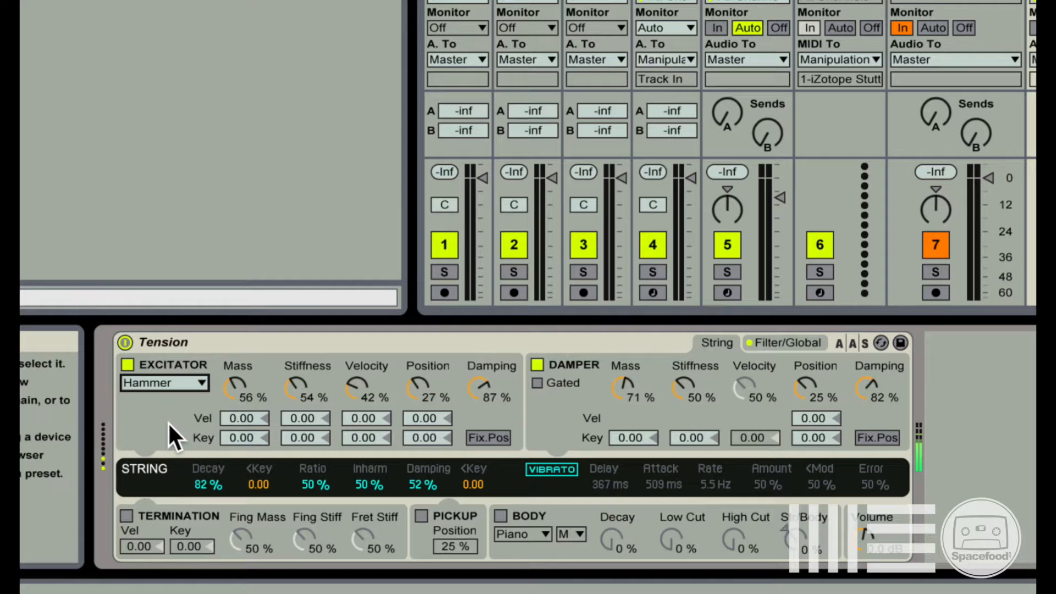
pyautogui.moveTo(632, 389); pyautogui.dragTo(622, 440)
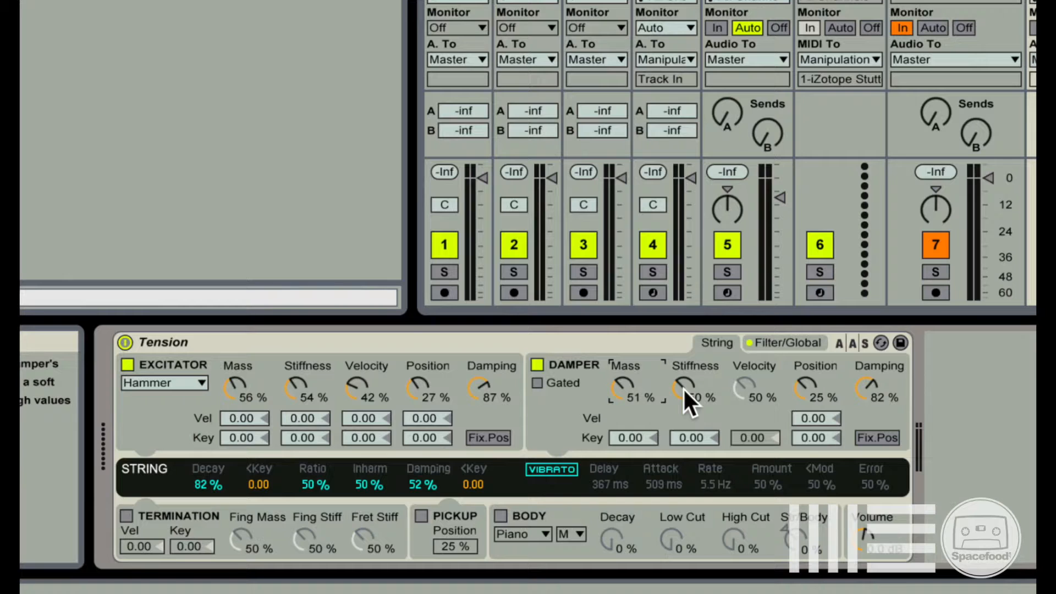
# Sweep the damper's Stiffness between 25% and 100%, settling on 82%, and raise its Mass to 84%
pyautogui.moveTo(682, 387)
pyautogui.mouseDown()
pyautogui.moveTo(683, 421)
pyautogui.moveTo(682, 330)
pyautogui.moveTo(682, 402)
pyautogui.mouseUp()
pyautogui.moveTo(683, 388); pyautogui.dragTo(683, 384)
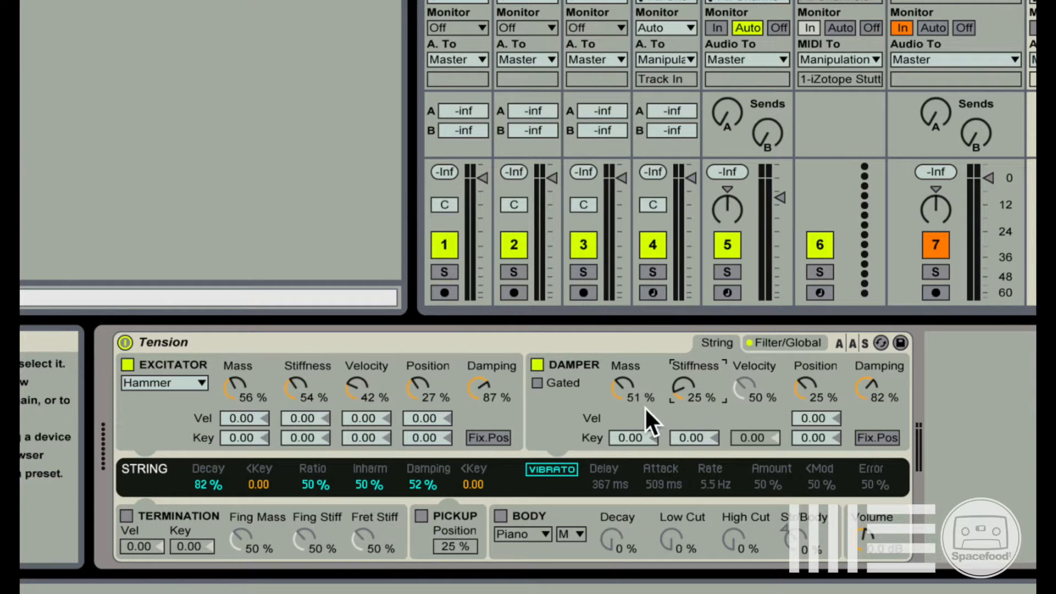
pyautogui.moveTo(688, 386); pyautogui.dragTo(688, 352)
pyautogui.moveTo(625, 397)
pyautogui.mouseDown()
pyautogui.moveTo(625, 374)
pyautogui.moveTo(625, 402)
pyautogui.mouseUp()
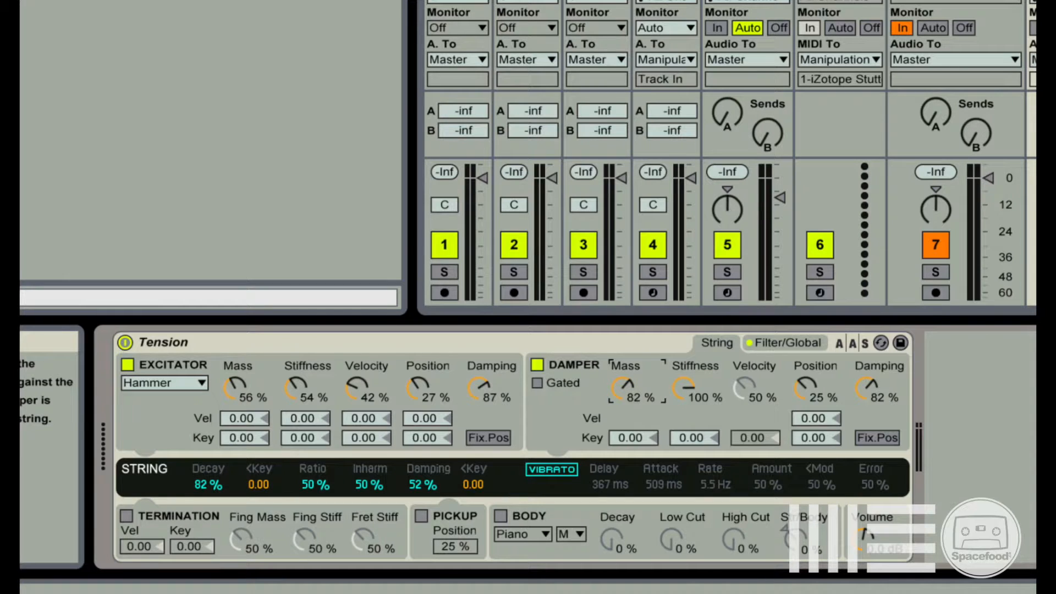
pyautogui.moveTo(688, 388); pyautogui.dragTo(687, 412)
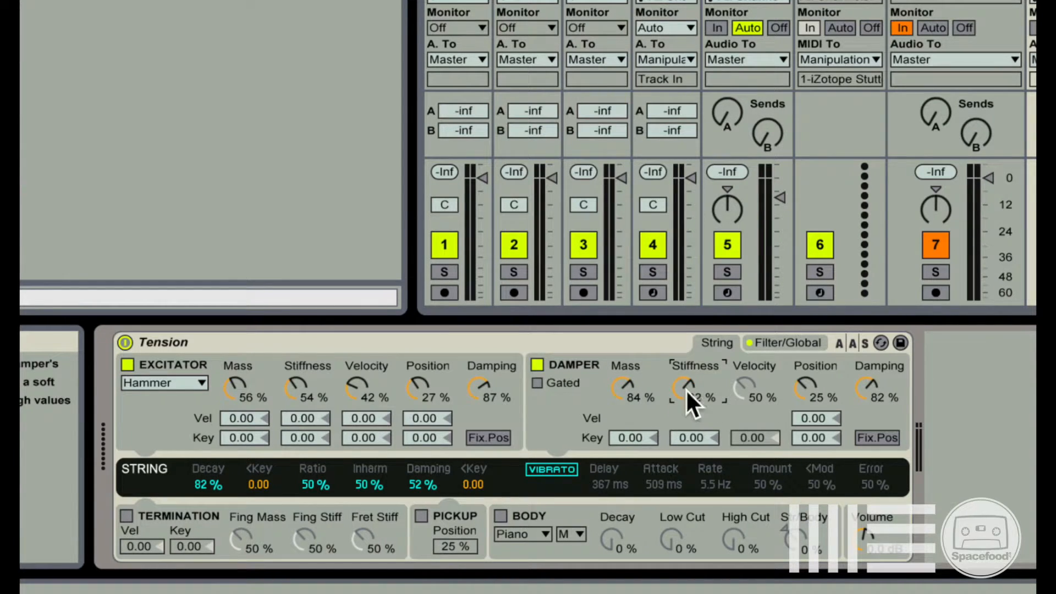
# Try the damper's Gated option and turn it off again
pyautogui.click(743, 384)
pyautogui.click(537, 383)
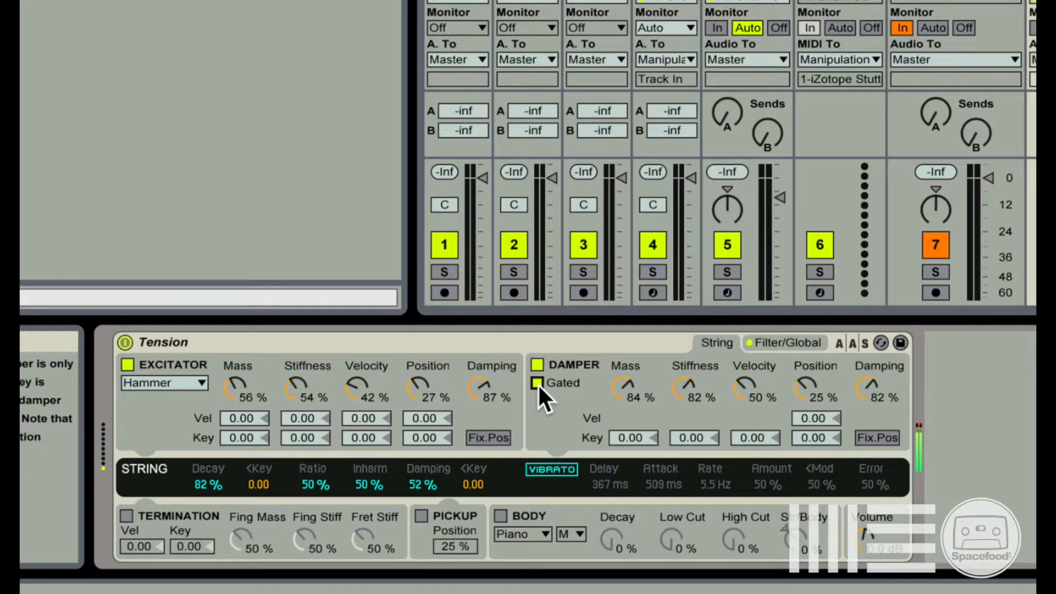
pyautogui.click(537, 383)
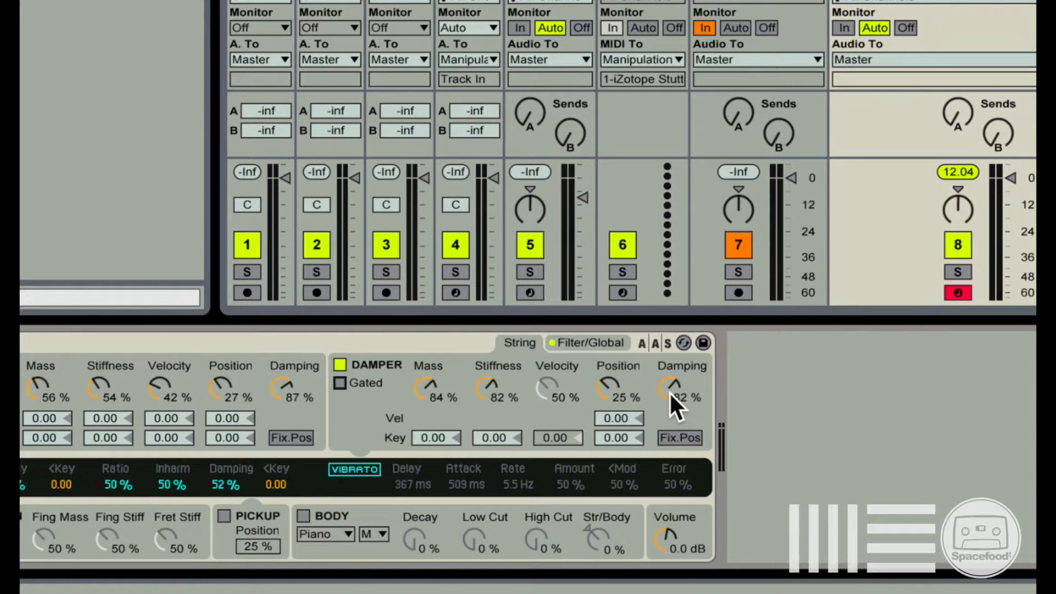
# Try the damper's Damping at 55% and review the excitator types, keeping Hammer
pyautogui.moveTo(669, 392); pyautogui.dragTo(669, 401)
pyautogui.moveTo(689, 377)
pyautogui.mouseDown()
pyautogui.moveTo(689, 389)
pyautogui.moveTo(674, 383)
pyautogui.mouseUp()
pyautogui.moveTo(669, 385); pyautogui.dragTo(669, 376)
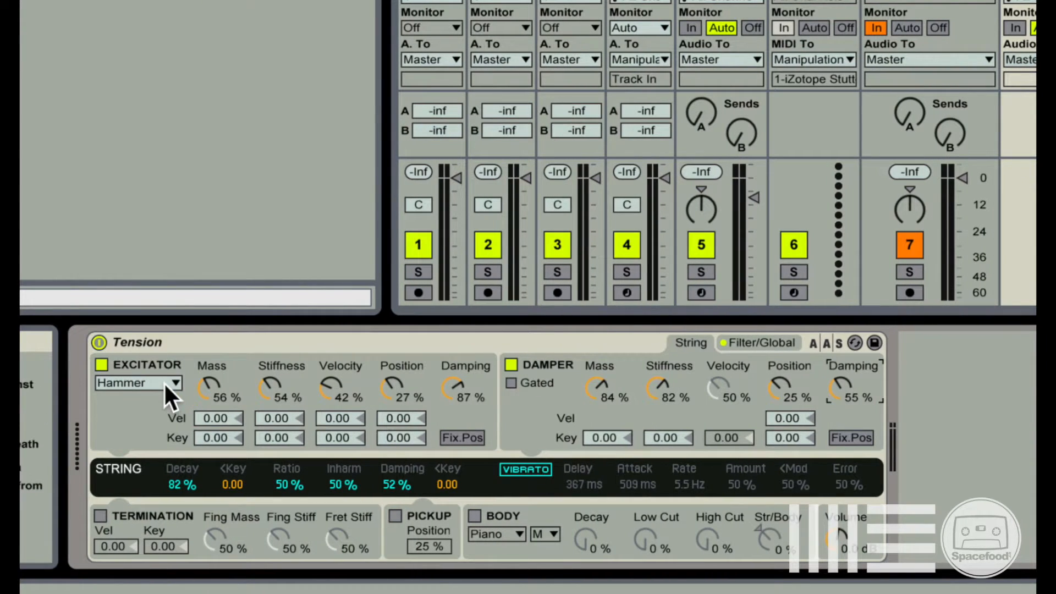
pyautogui.click(163, 382)
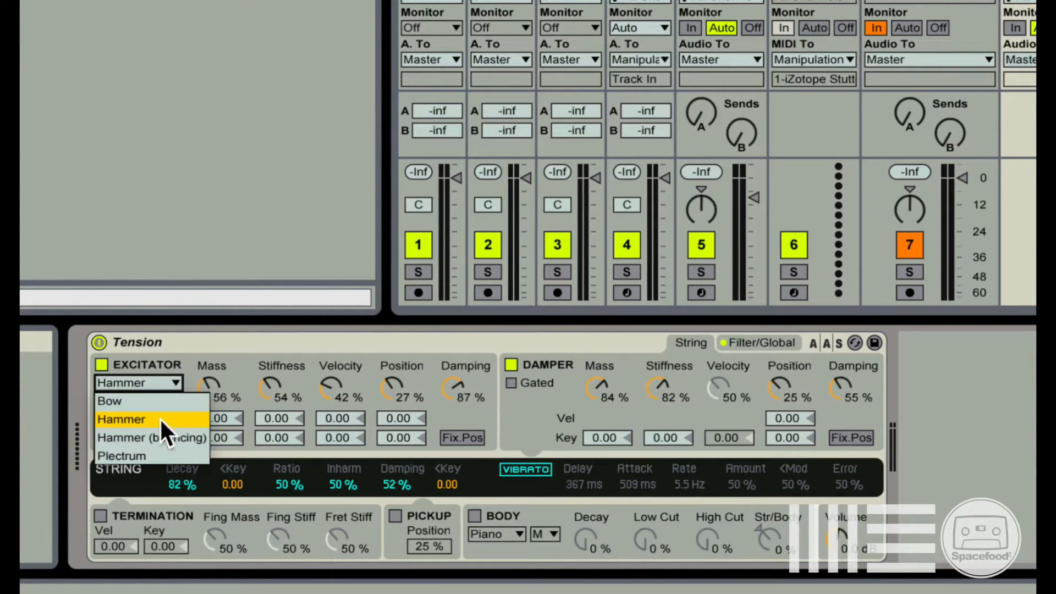
pyautogui.click(153, 365)
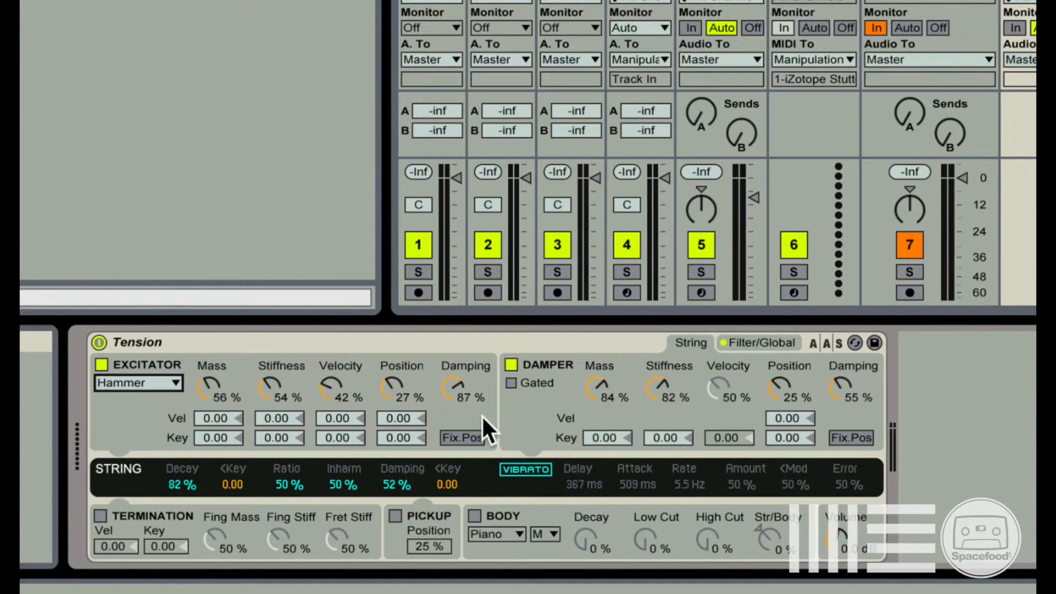
# Set the damper's Damping to 85% and Stiffness to 100%, and try its Position at 50% before settling on 27%
pyautogui.click(842, 384)
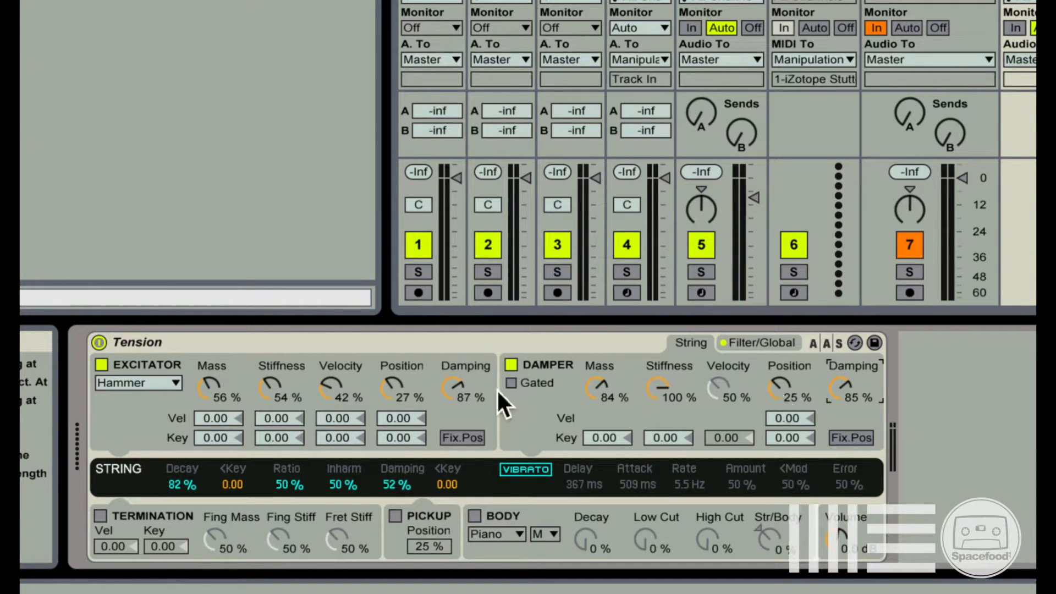
pyautogui.click(784, 388)
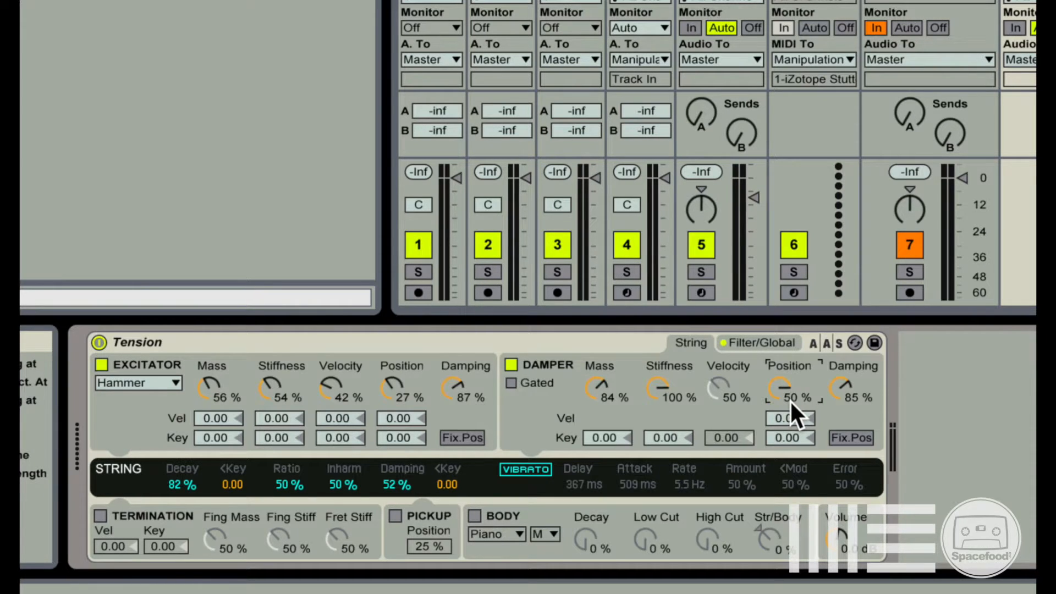
pyautogui.moveTo(788, 397); pyautogui.dragTo(783, 390)
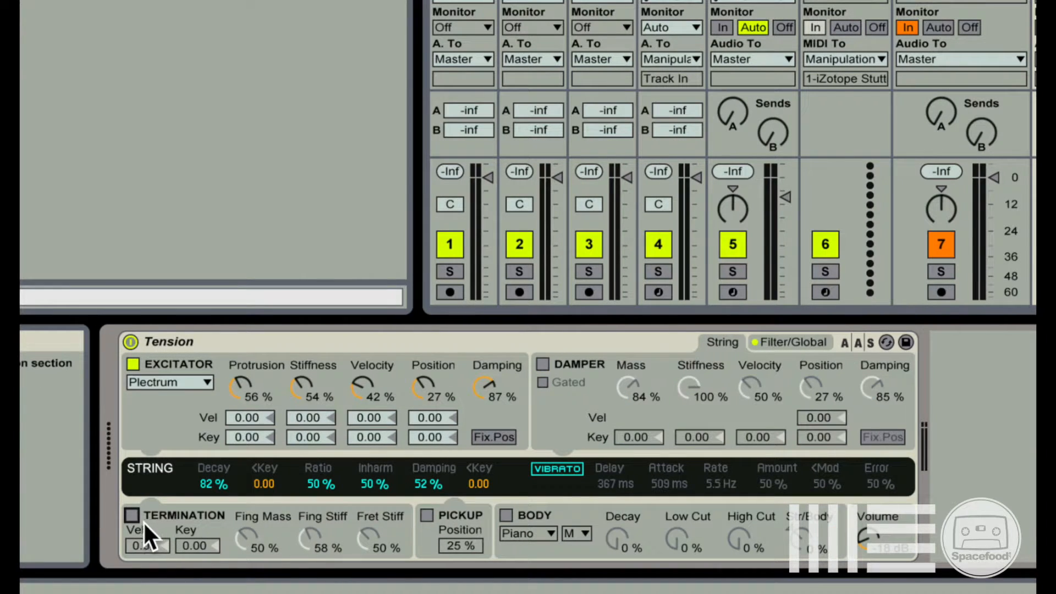
# Enable the termination, sweep its Fing Stiff and set it to 40%, and set Fret Stiff to 53%
pyautogui.click(132, 516)
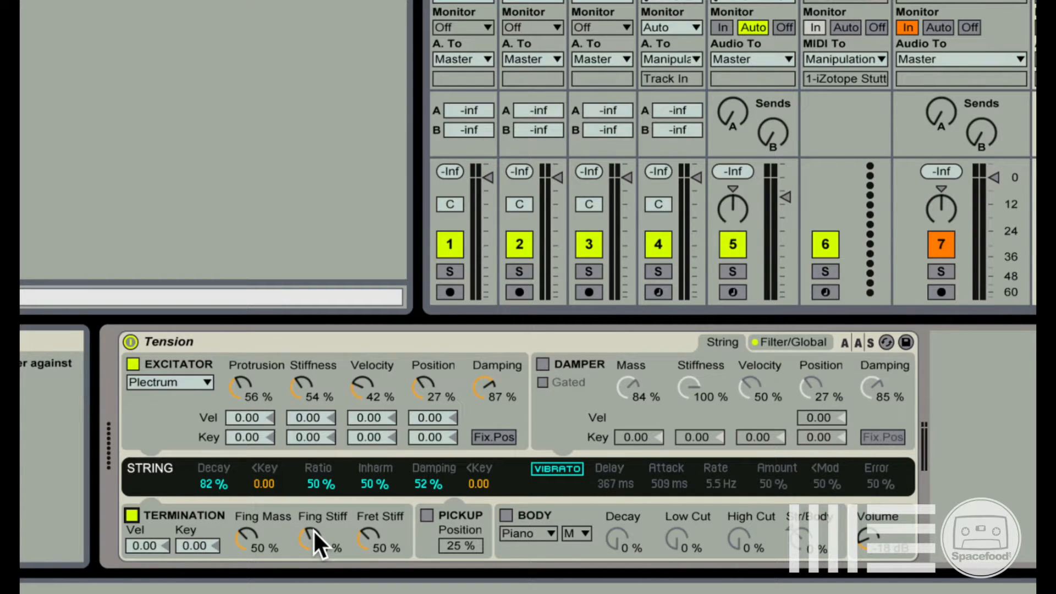
pyautogui.moveTo(307, 550); pyautogui.dragTo(307, 506)
pyautogui.moveTo(308, 537); pyautogui.dragTo(308, 590)
pyautogui.moveTo(317, 540); pyautogui.dragTo(317, 495)
pyautogui.moveTo(368, 532)
pyautogui.mouseDown()
pyautogui.moveTo(369, 516)
pyautogui.moveTo(368, 565)
pyautogui.moveTo(368, 527)
pyautogui.mouseUp()
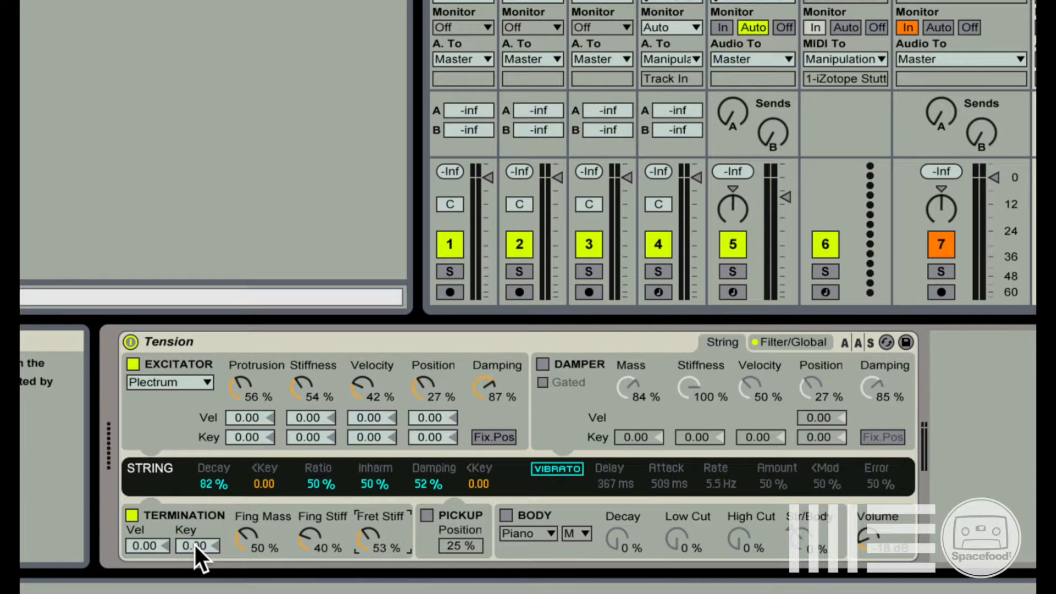
# Enable the pickup, sweep its Position from 50% down to 0%, and turn the pickup off again
pyautogui.click(426, 515)
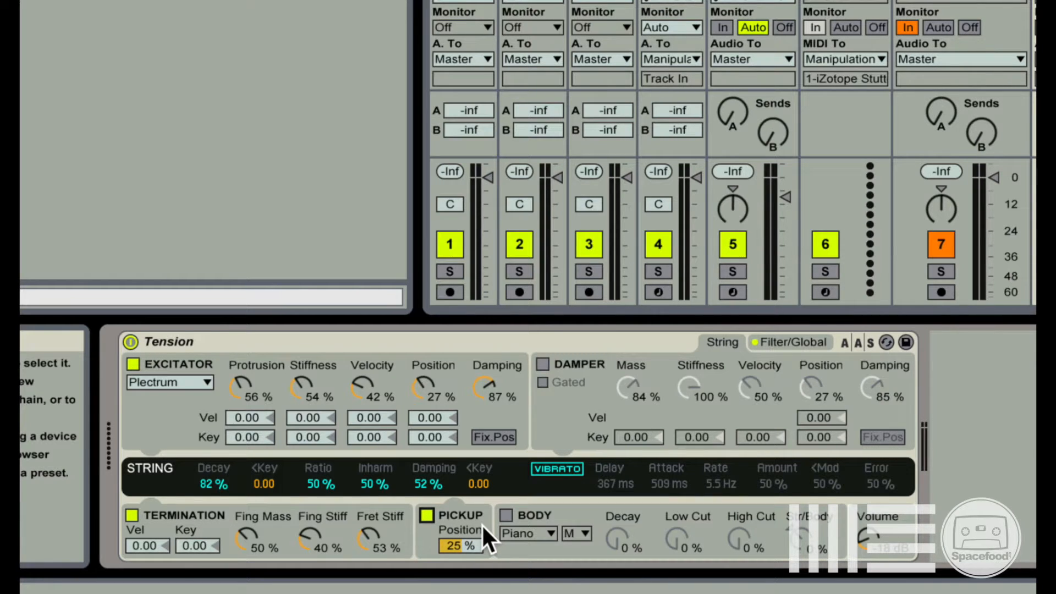
pyautogui.moveTo(463, 546); pyautogui.dragTo(463, 518)
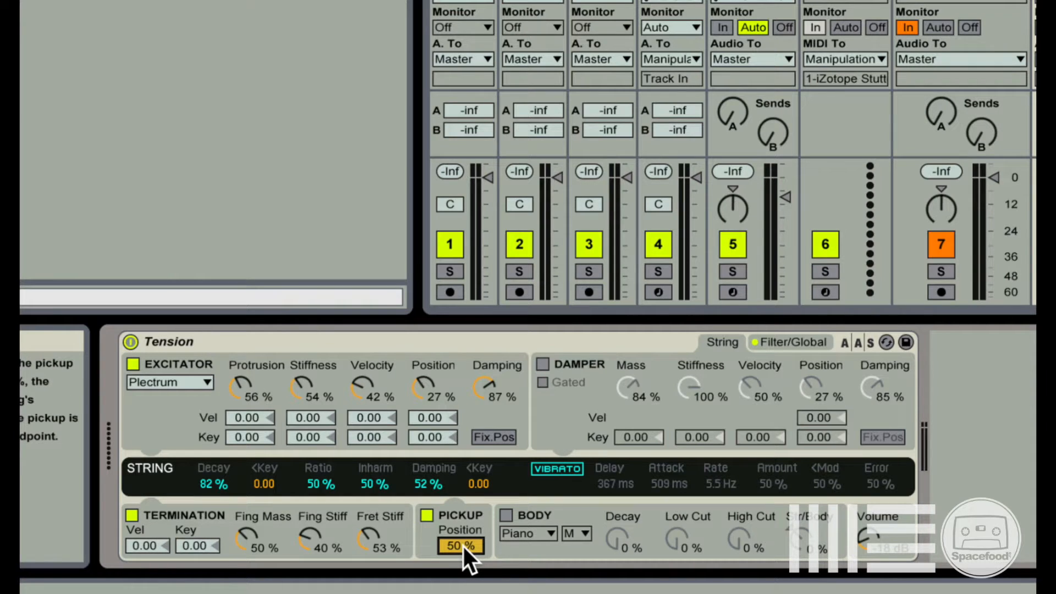
pyautogui.moveTo(463, 518); pyautogui.dragTo(463, 540)
pyautogui.moveTo(456, 546); pyautogui.dragTo(457, 575)
pyautogui.click(427, 515)
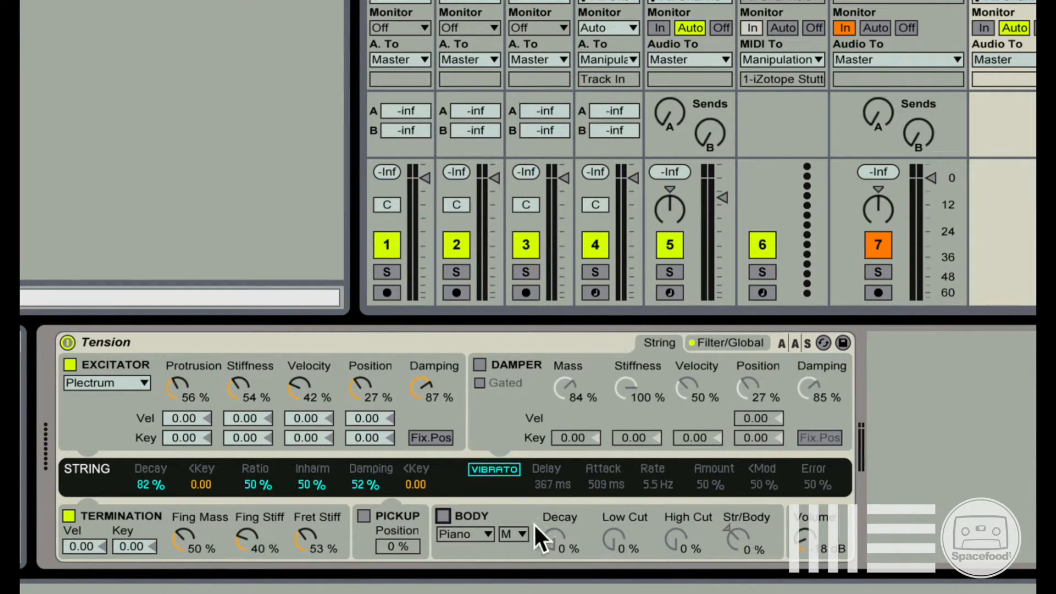
# Enable the body and review its type and size options, keeping Piano and M
pyautogui.click(441, 514)
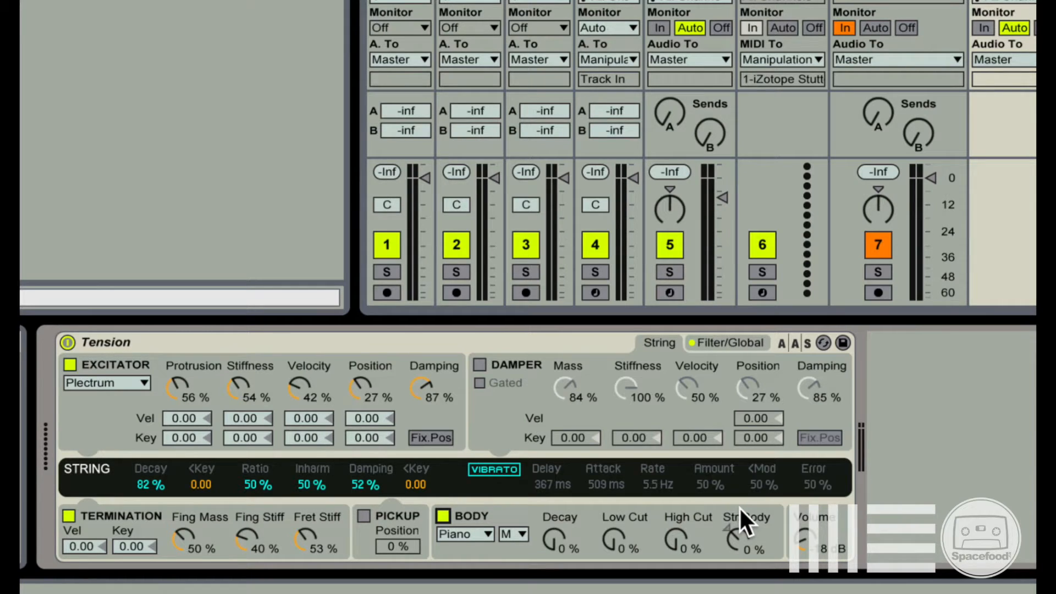
pyautogui.click(476, 535)
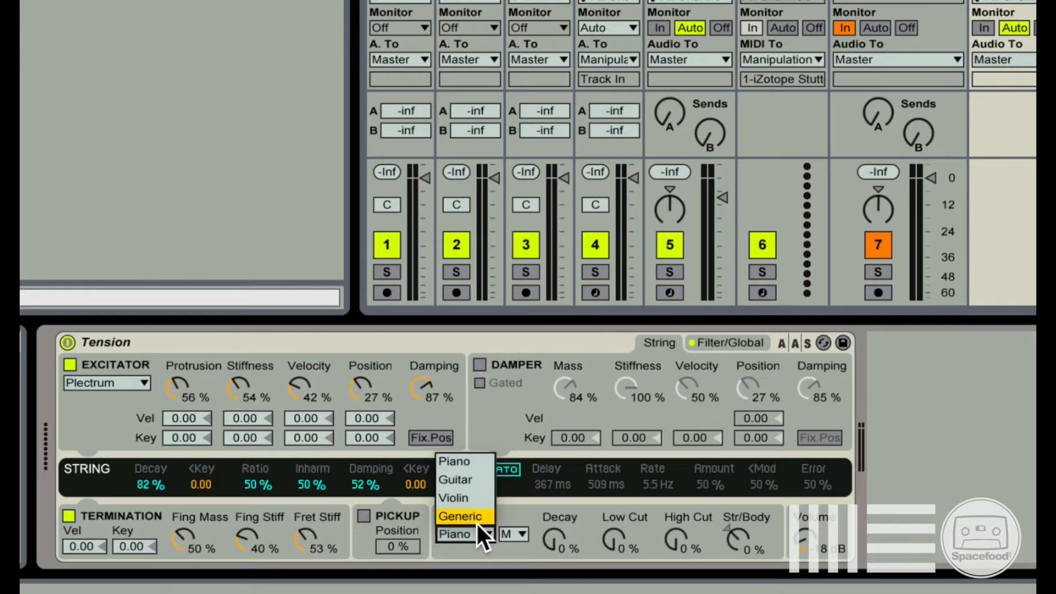
pyautogui.click(469, 463)
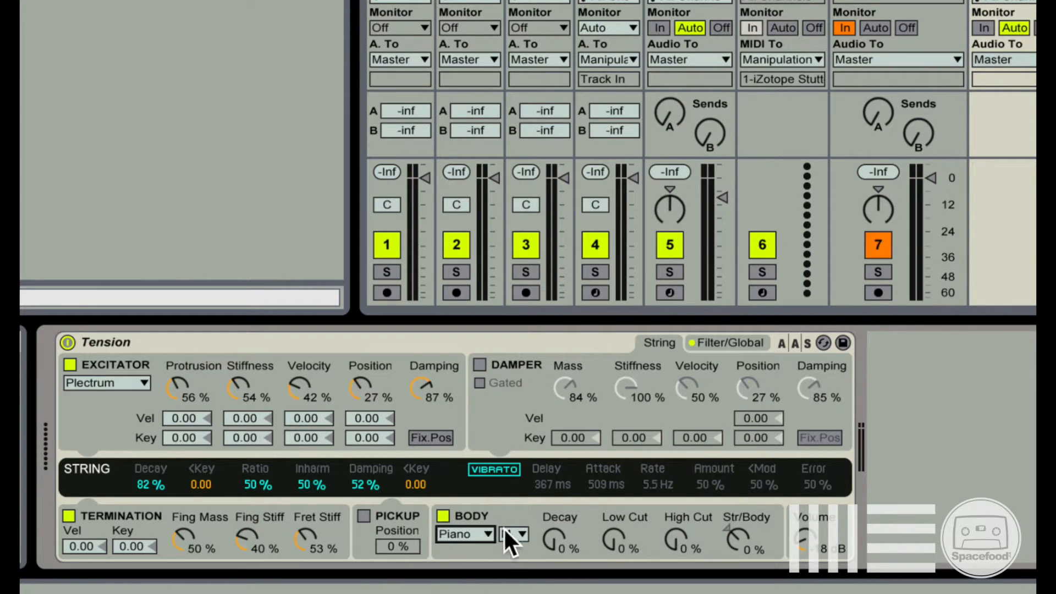
pyautogui.click(517, 534)
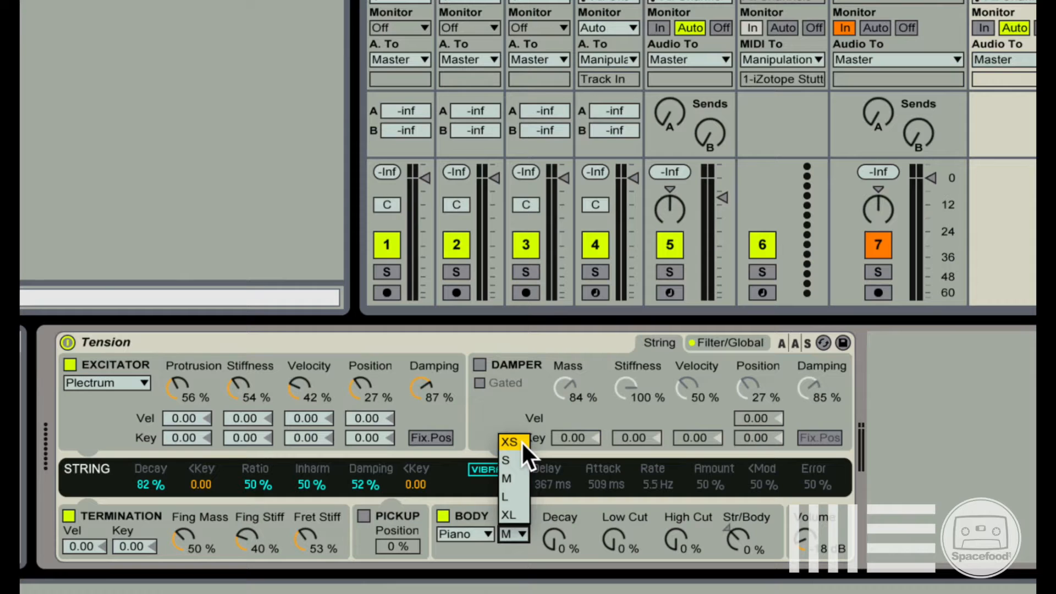
pyautogui.click(570, 520)
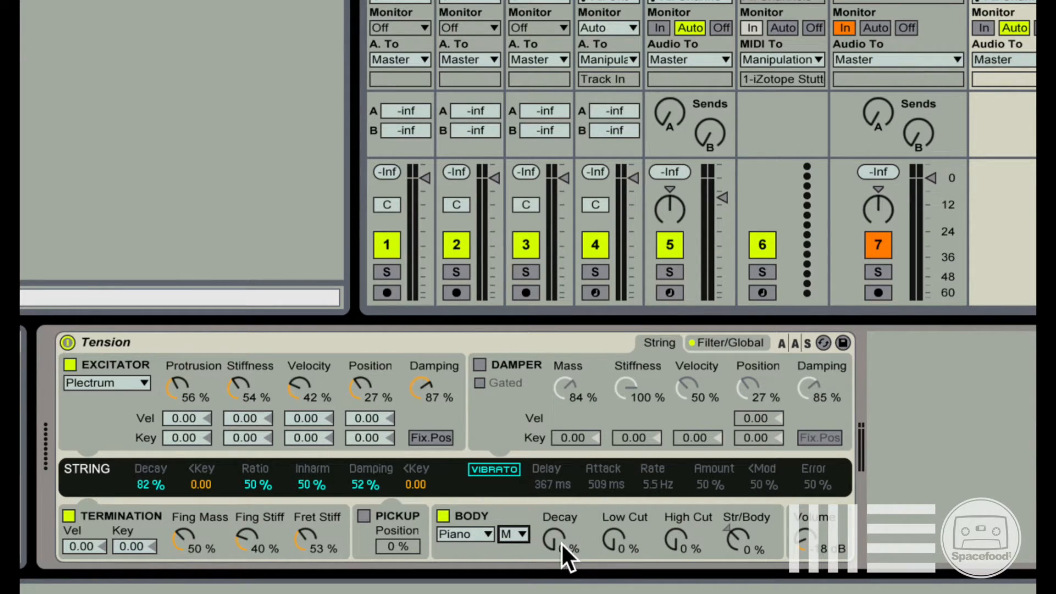
# Try out the body's Decay, Low Cut and High Cut, returning each to 0%
pyautogui.moveTo(557, 542)
pyautogui.mouseDown()
pyautogui.moveTo(557, 522)
pyautogui.moveTo(556, 532)
pyautogui.mouseUp()
pyautogui.moveTo(546, 543)
pyautogui.mouseDown()
pyautogui.moveTo(546, 478)
pyautogui.moveTo(547, 544)
pyautogui.mouseUp()
pyautogui.moveTo(612, 543); pyautogui.dragTo(612, 517)
pyautogui.moveTo(676, 538)
pyautogui.mouseDown()
pyautogui.moveTo(676, 492)
pyautogui.moveTo(676, 521)
pyautogui.mouseUp()
# Sweep the body's Str/Body balance to -100%, settle on -3%, and raise the instrument's Volume to -9.6 dB
pyautogui.moveTo(754, 547); pyautogui.dragTo(754, 489)
pyautogui.moveTo(743, 538); pyautogui.dragTo(743, 591)
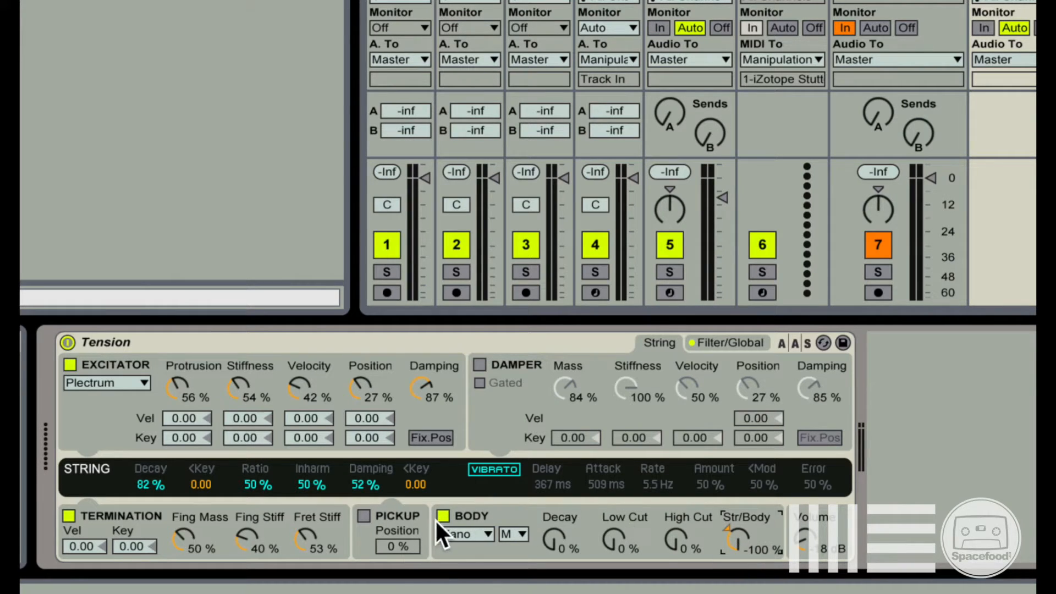
pyautogui.moveTo(736, 542); pyautogui.dragTo(736, 489)
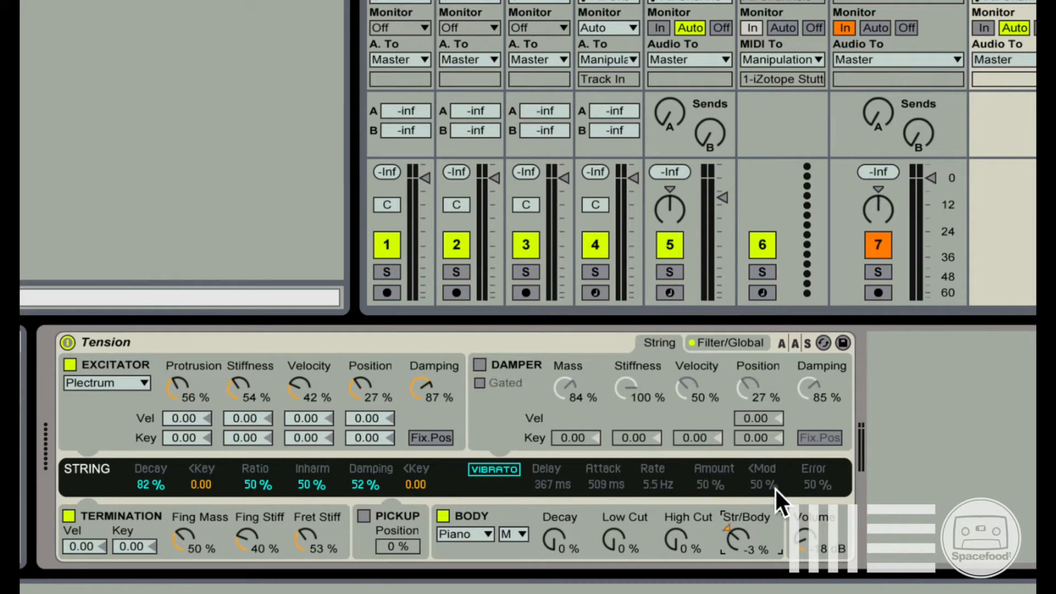
pyautogui.moveTo(804, 541)
pyautogui.mouseDown()
pyautogui.moveTo(804, 520)
pyautogui.moveTo(804, 534)
pyautogui.mouseUp()
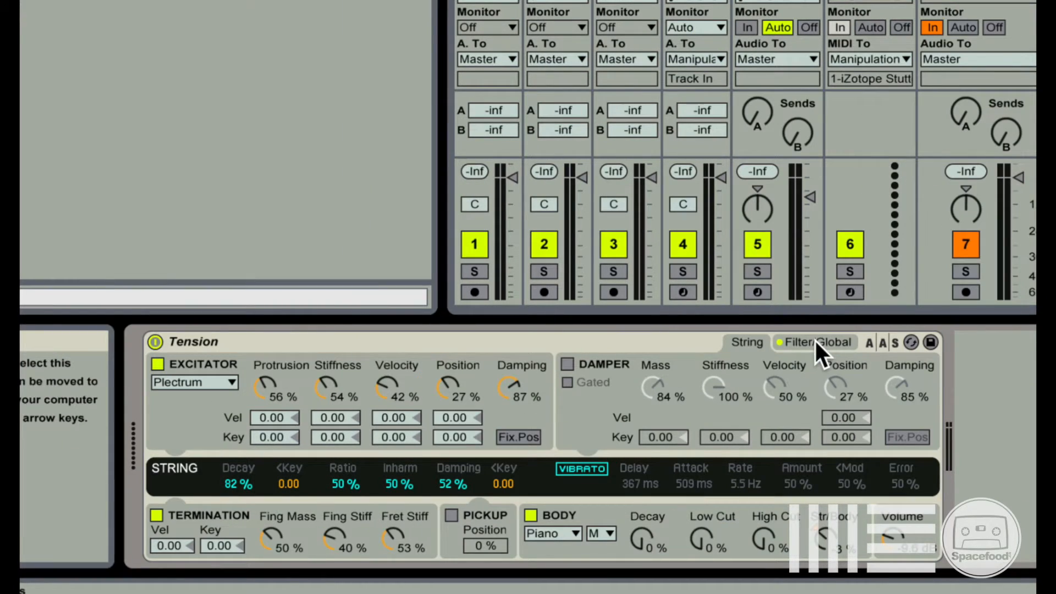
# Show the filter and global settings and review the available filter types, keeping LP24
pyautogui.click(820, 346)
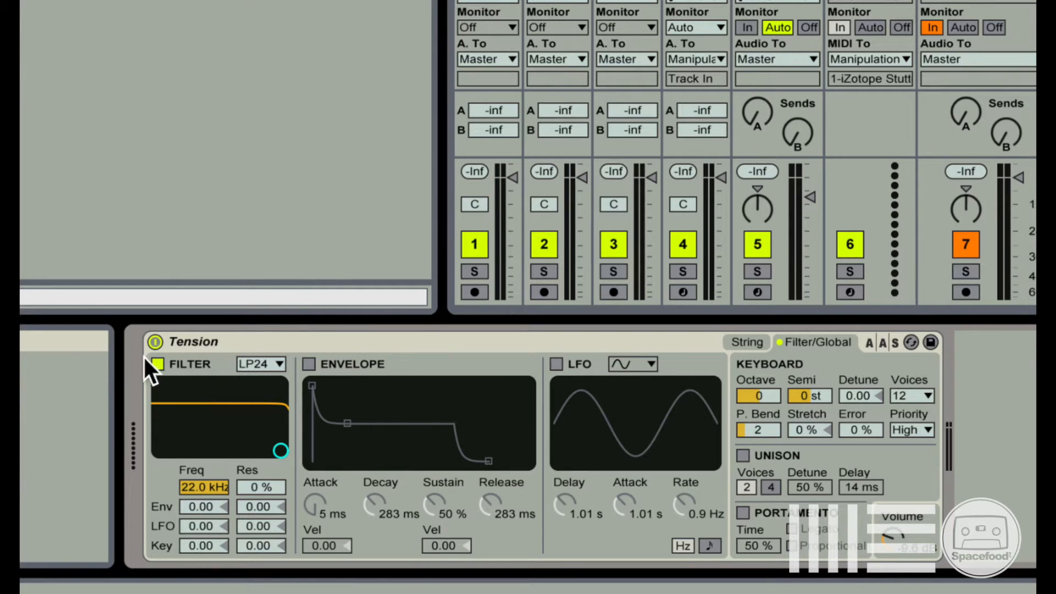
pyautogui.click(269, 364)
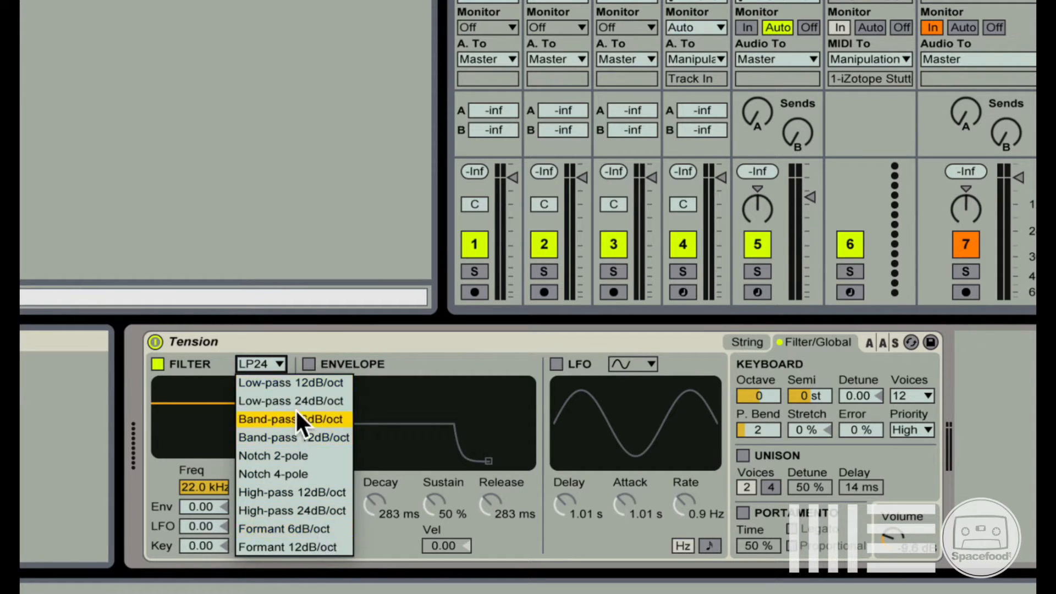
pyautogui.click(280, 341)
# Lower the filter's Freq to 1.9 kHz and try its Res at 99% before returning it to 0%
pyautogui.moveTo(211, 487); pyautogui.dragTo(262, 451)
pyautogui.moveTo(210, 481); pyautogui.dragTo(211, 518)
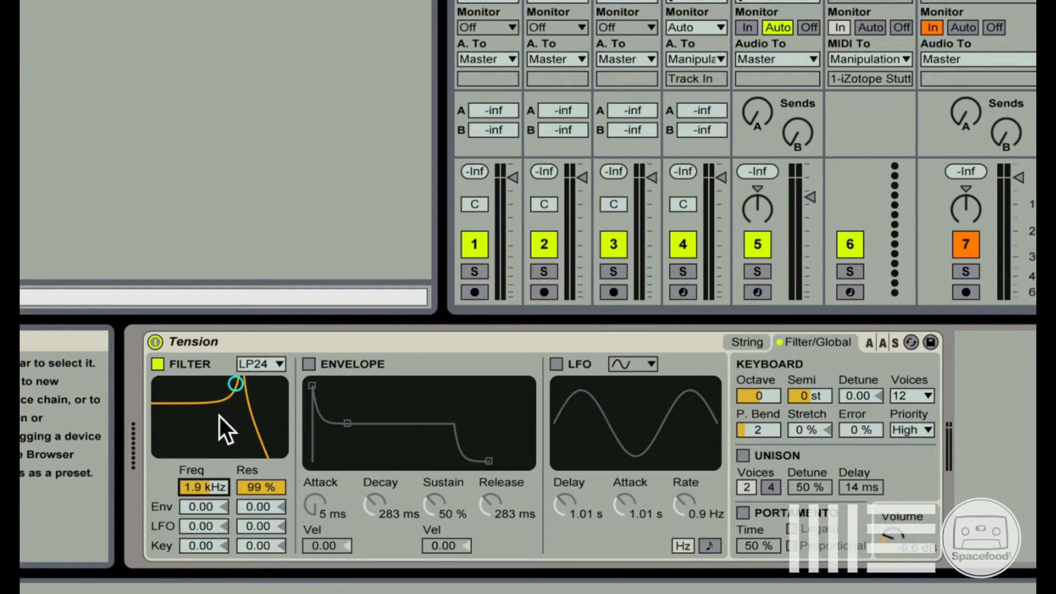
pyautogui.moveTo(252, 487); pyautogui.dragTo(252, 514)
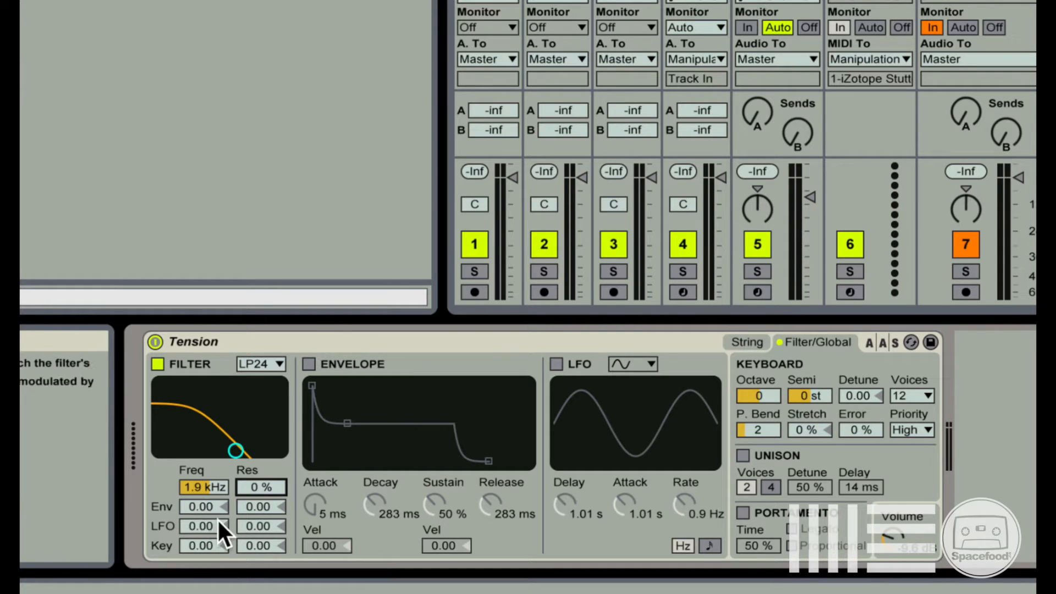
# Set the filter frequency's modulation to Env -0.45, LFO 4.00 and Key 4.00, and enable the envelope and LFO
pyautogui.moveTo(203, 504); pyautogui.dragTo(203, 476)
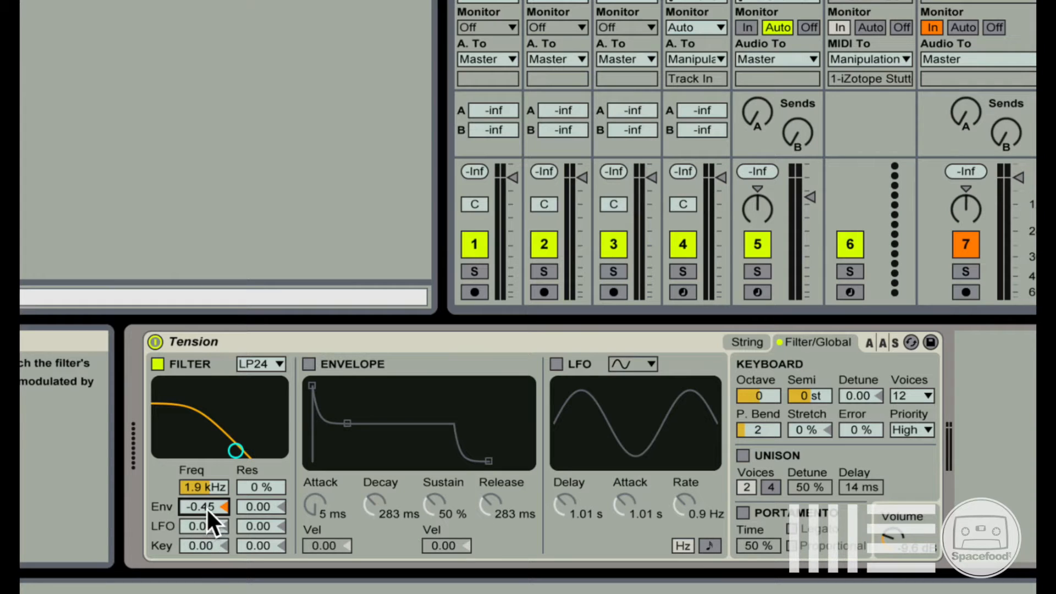
pyautogui.moveTo(206, 522); pyautogui.dragTo(203, 539)
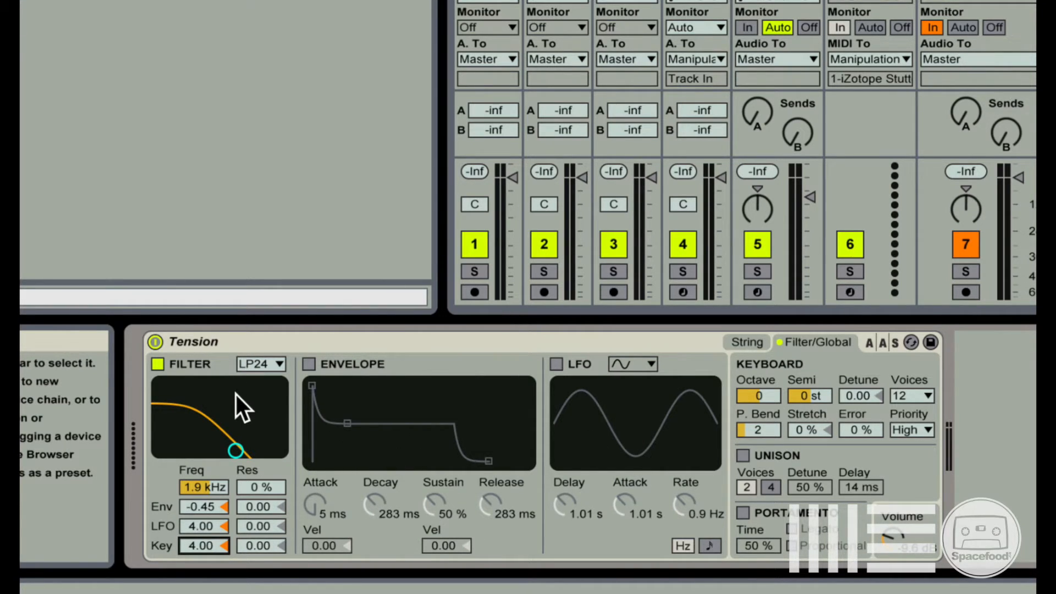
pyautogui.click(310, 364)
pyautogui.click(553, 364)
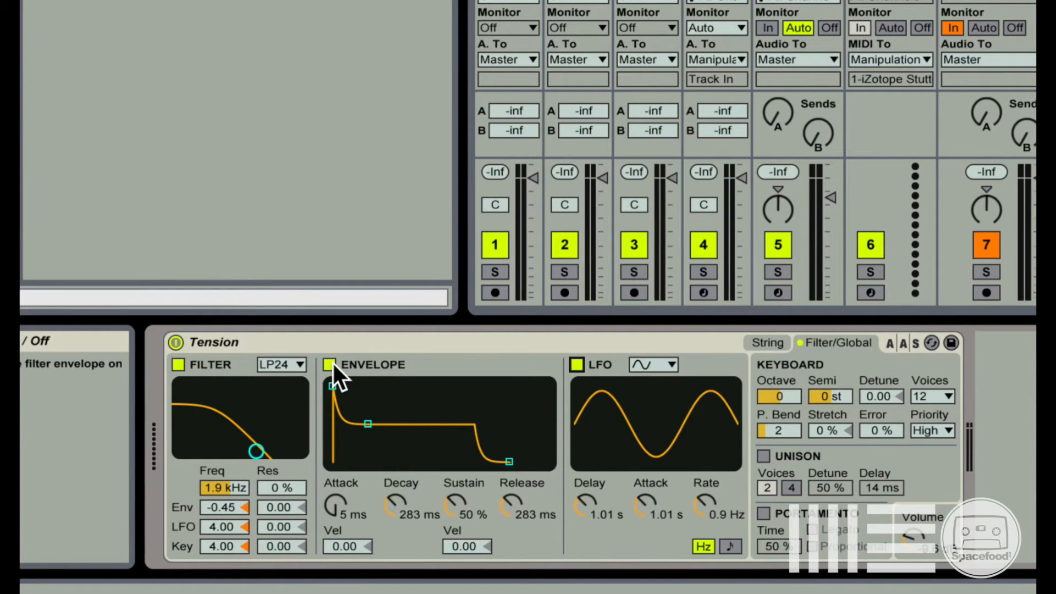
# Set the envelope's Attack to 192 ms, and give the sine-wave LFO a 1.41 s Delay and a tempo-synced 1/4 Rate
pyautogui.moveTo(341, 499)
pyautogui.mouseDown()
pyautogui.moveTo(341, 473)
pyautogui.moveTo(342, 494)
pyautogui.mouseUp()
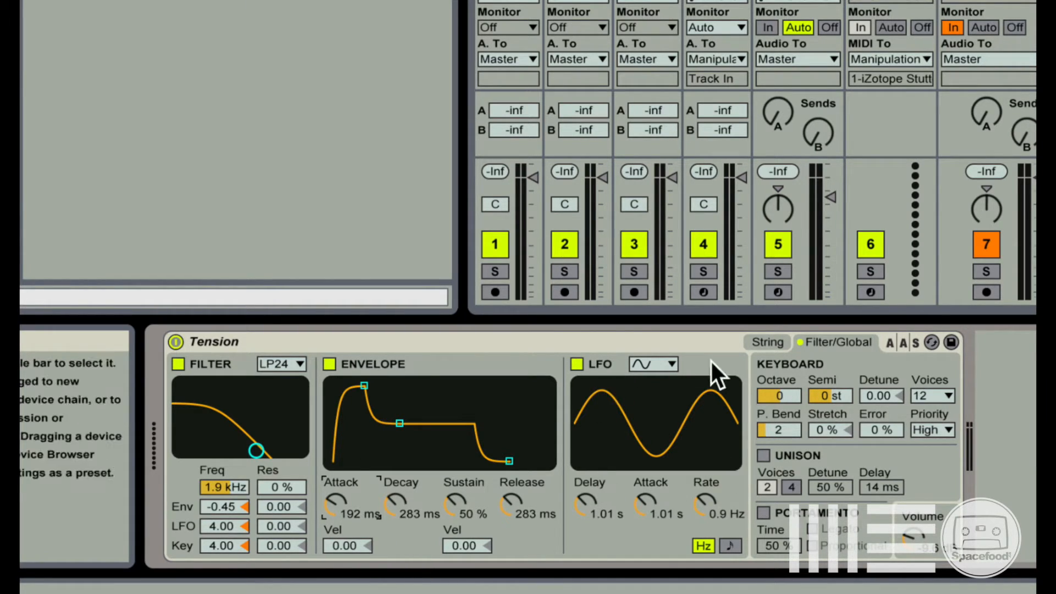
pyautogui.click(669, 363)
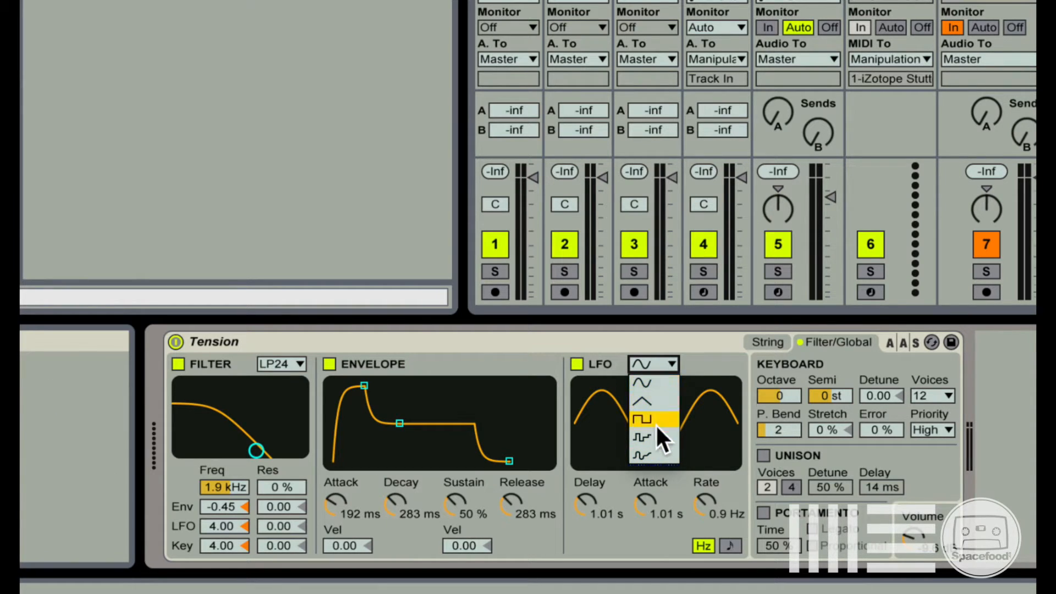
pyautogui.click(675, 380)
pyautogui.moveTo(586, 501)
pyautogui.mouseDown()
pyautogui.moveTo(587, 473)
pyautogui.moveTo(587, 507)
pyautogui.mouseUp()
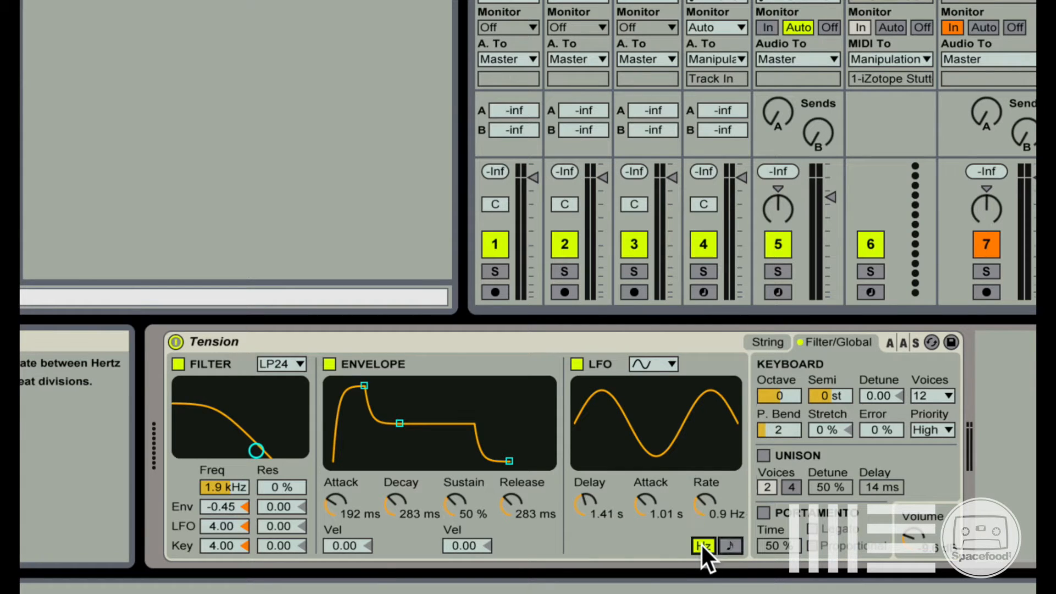
pyautogui.click(726, 546)
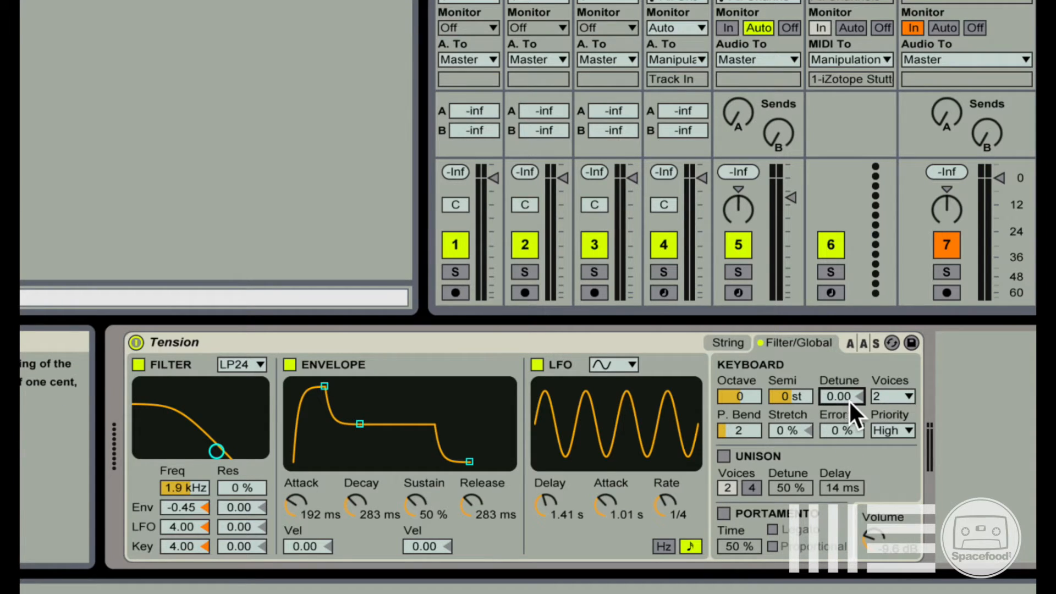
# Try the keyboard's Voices at Mono and review the available voice counts
pyautogui.click(896, 395)
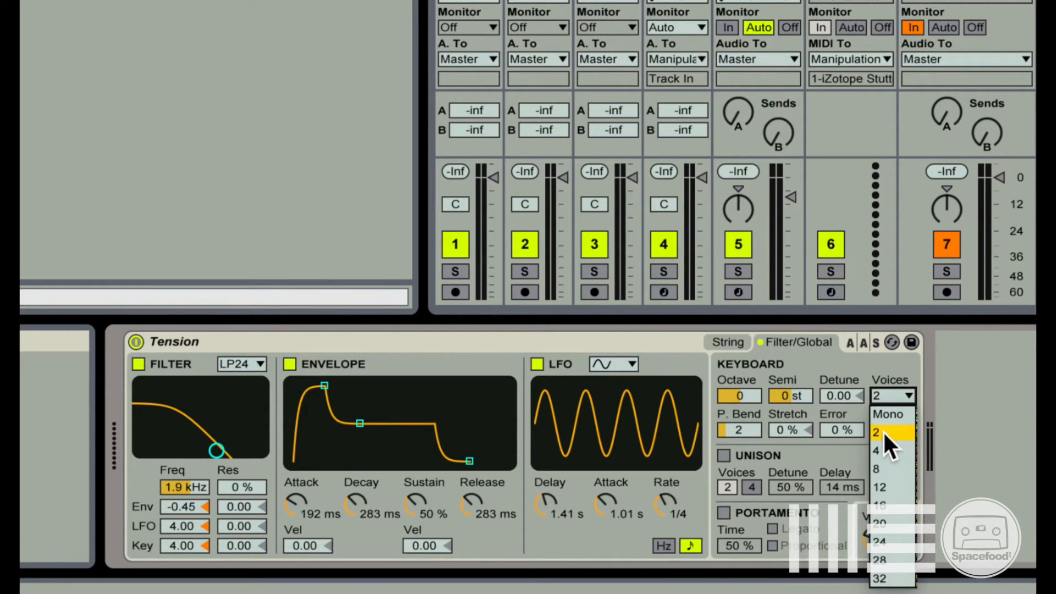
pyautogui.click(888, 411)
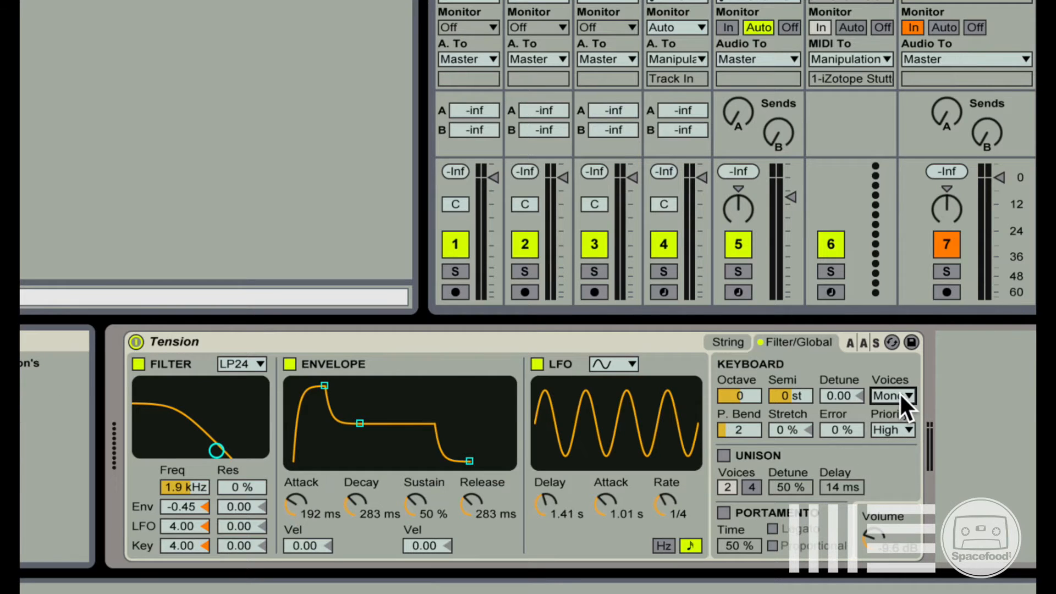
pyautogui.click(902, 406)
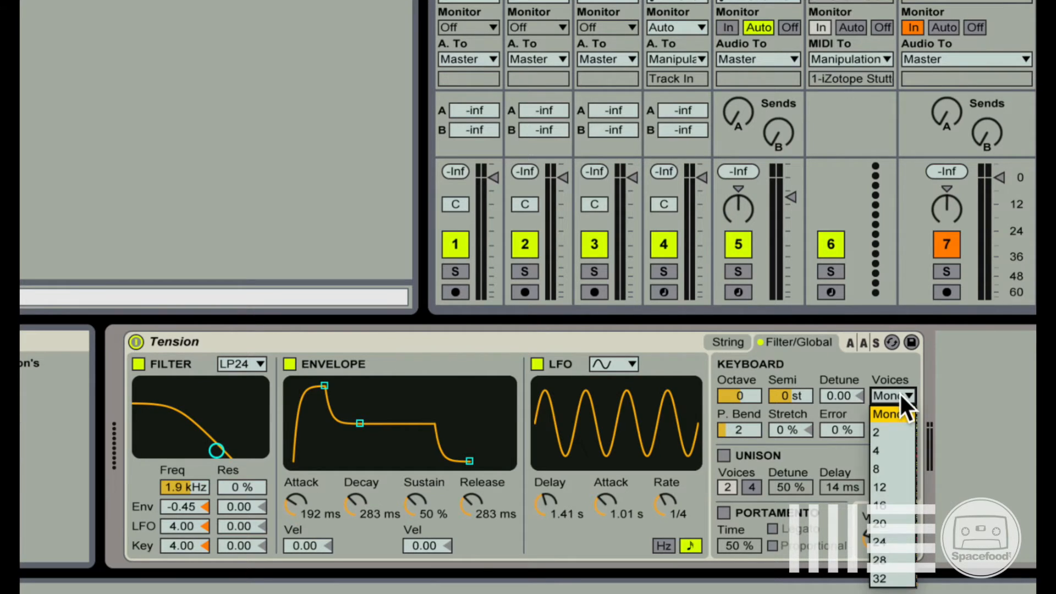
pyautogui.click(896, 413)
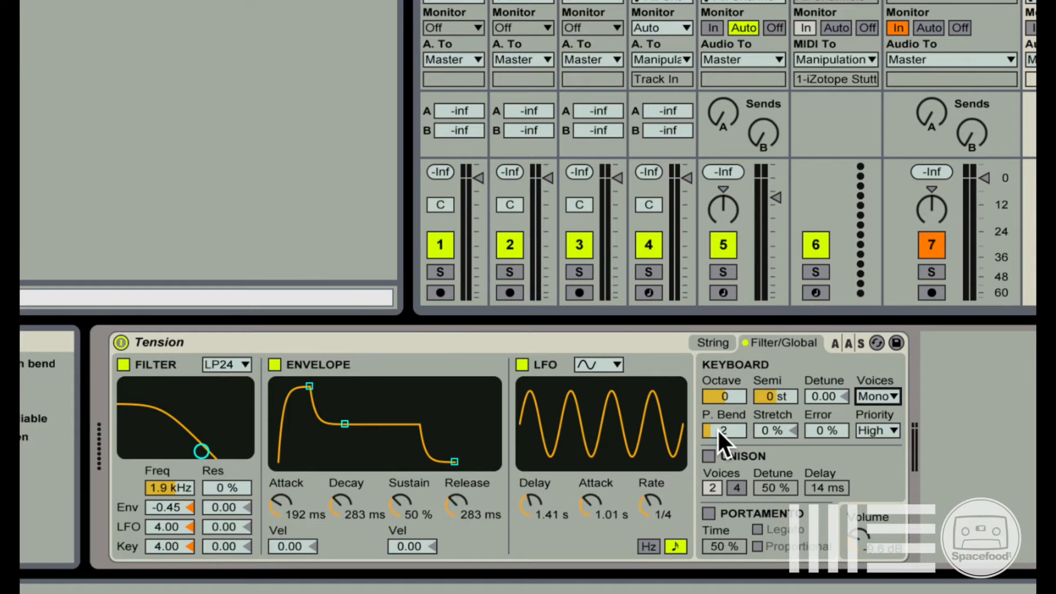
# Try the pitch bend range at 12 semitones and settle on 1
pyautogui.moveTo(714, 433); pyautogui.dragTo(715, 435)
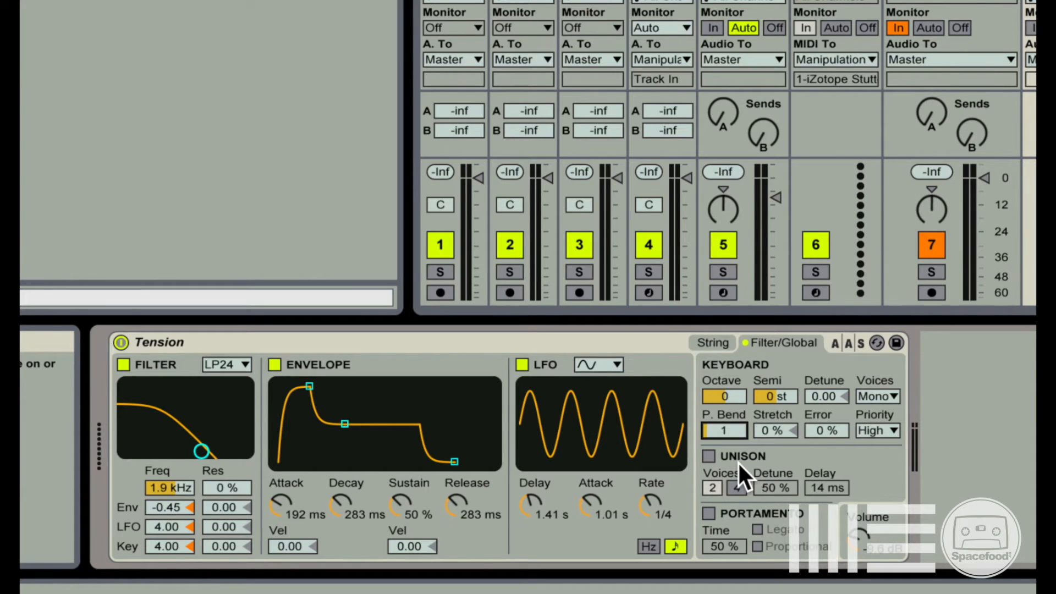
pyautogui.moveTo(728, 434); pyautogui.dragTo(727, 421)
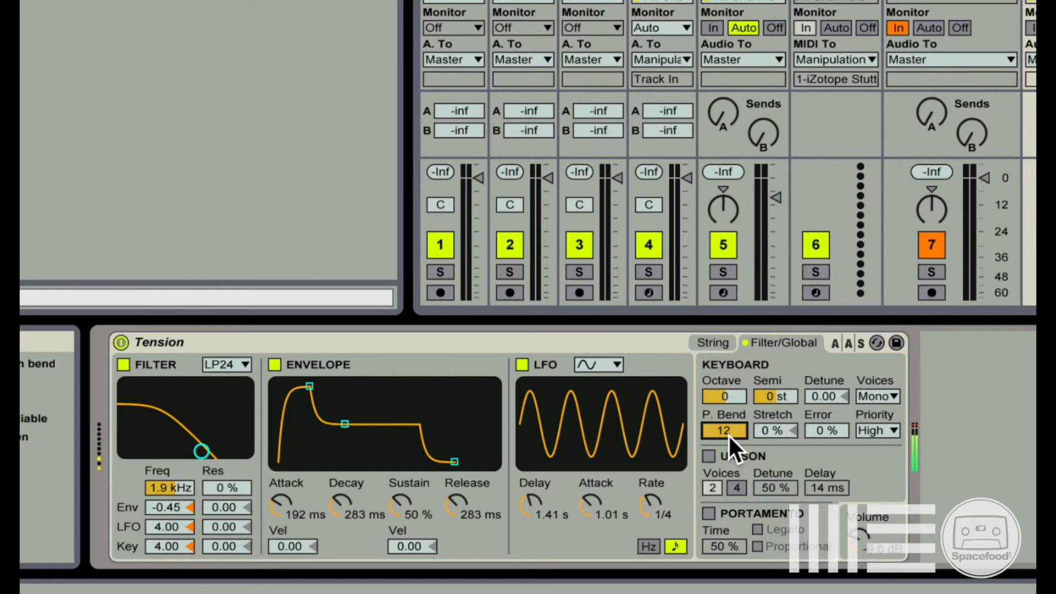
pyautogui.moveTo(729, 434)
pyautogui.mouseDown()
pyautogui.moveTo(729, 443)
pyautogui.moveTo(724, 429)
pyautogui.mouseUp()
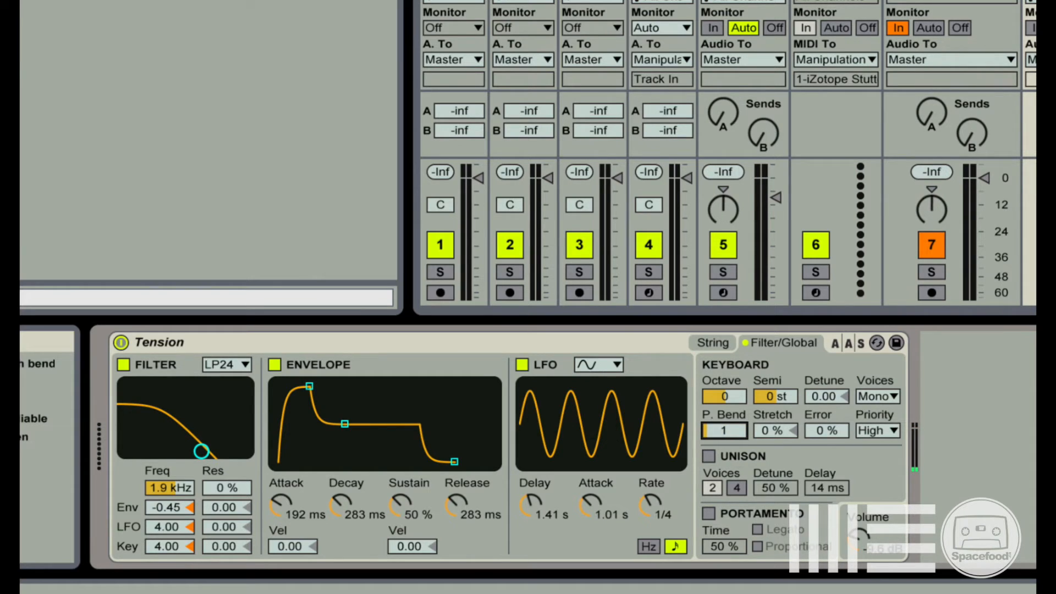
# Sweep the keyboard's Stretch up and down, settling on -100%, and select the Error setting
pyautogui.click(767, 430)
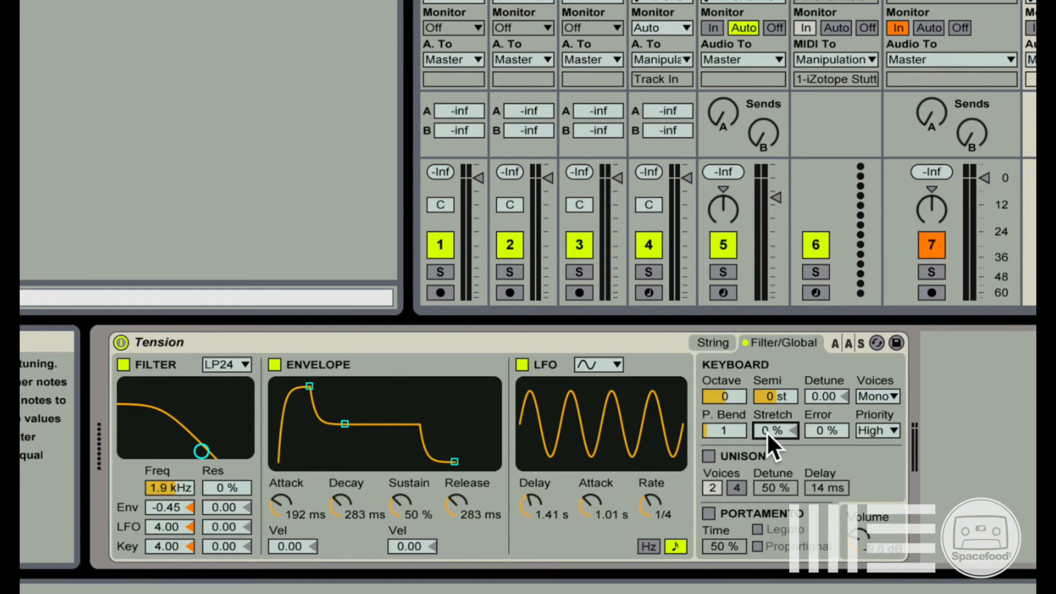
pyautogui.moveTo(767, 431); pyautogui.dragTo(767, 385)
pyautogui.moveTo(766, 431); pyautogui.dragTo(766, 522)
pyautogui.click(816, 429)
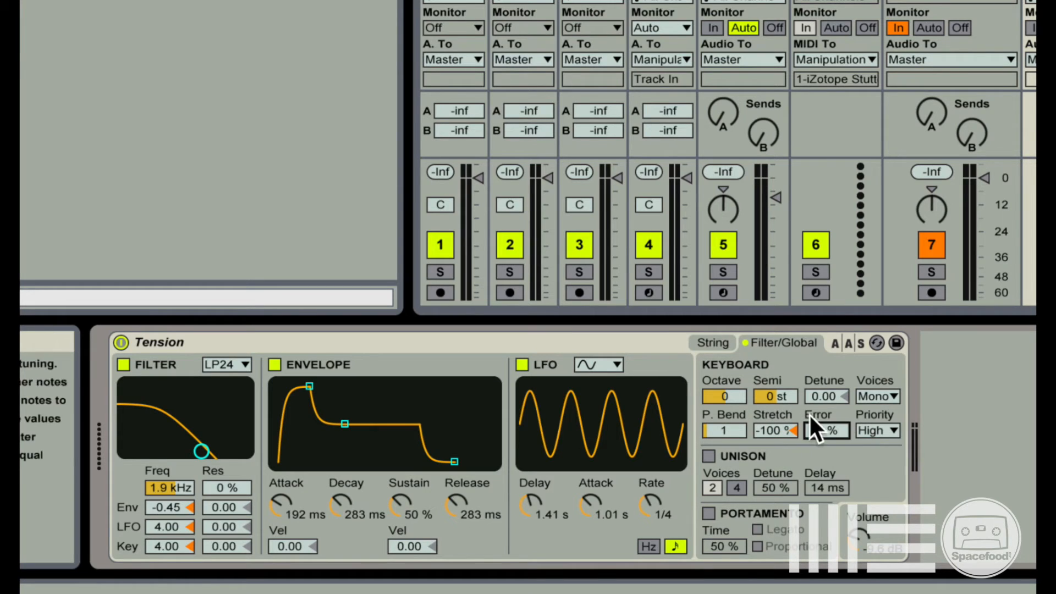
# Set the keyboard's Voices to 8 and review the note Priority options, keeping High
pyautogui.click(872, 430)
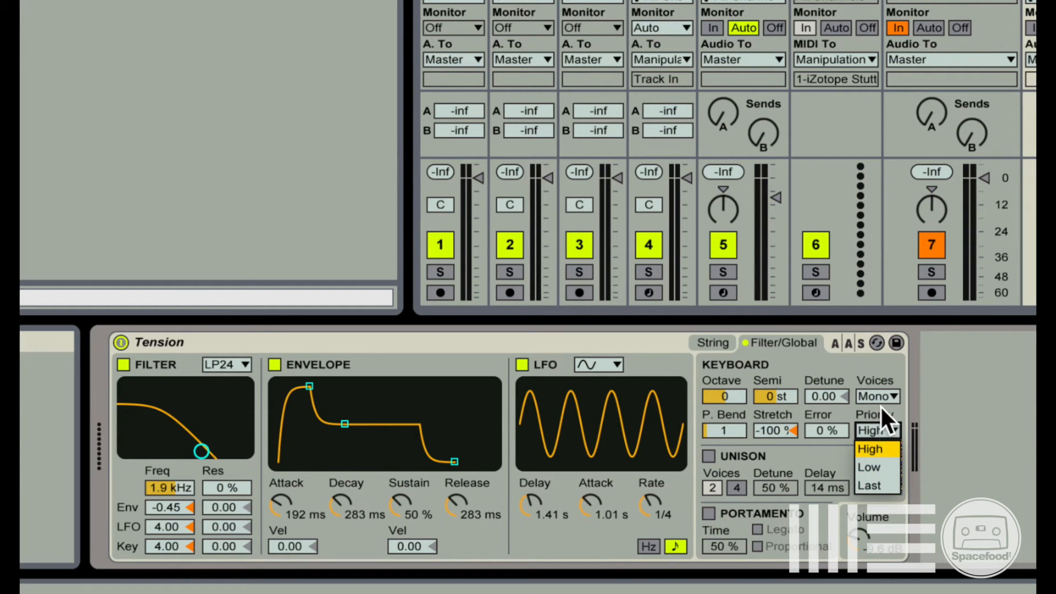
pyautogui.click(882, 408)
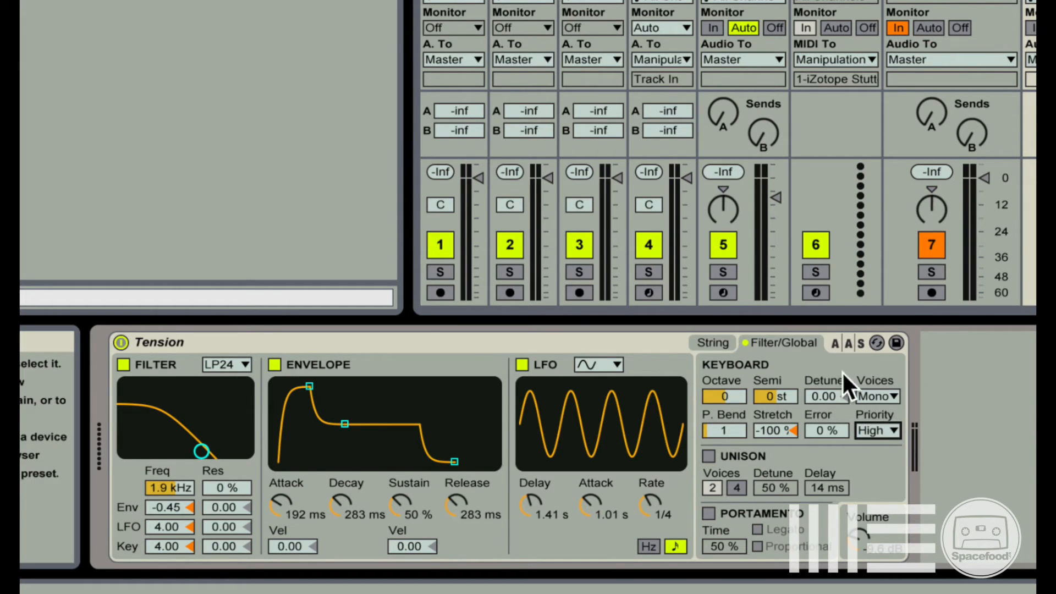
pyautogui.click(880, 397)
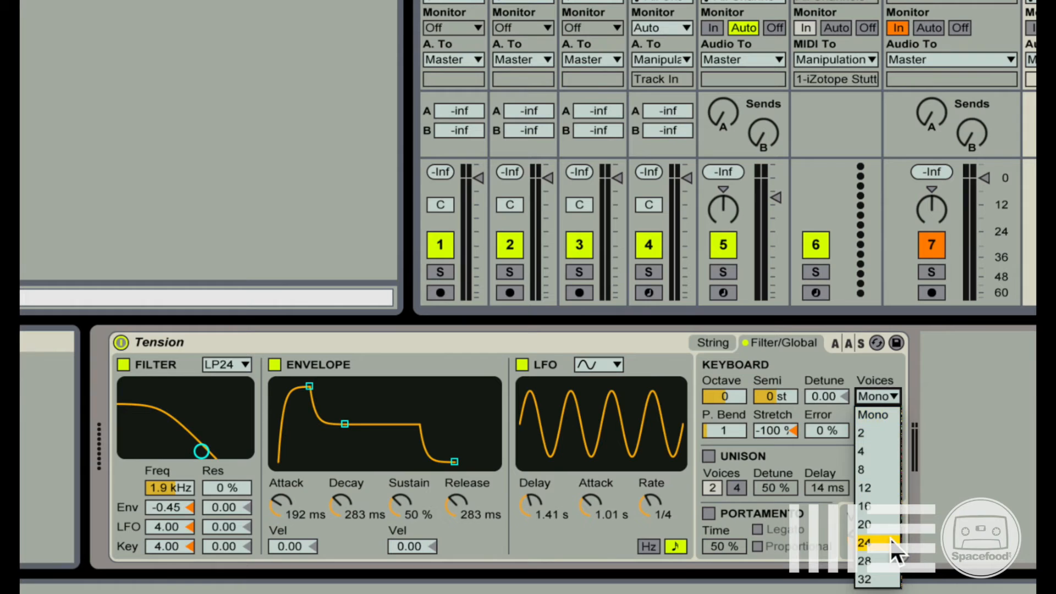
pyautogui.click(876, 467)
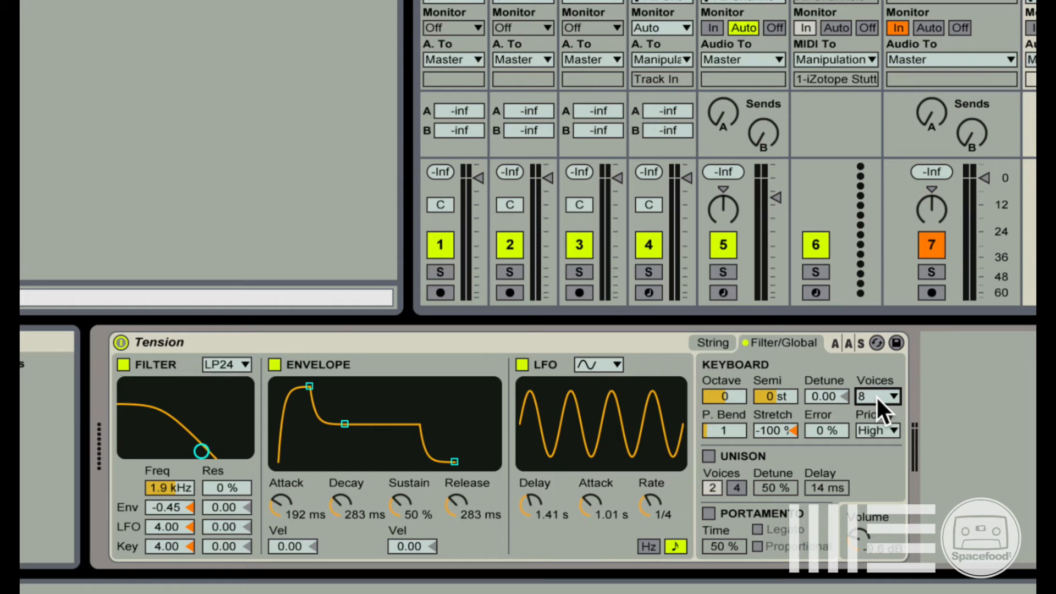
pyautogui.click(885, 440)
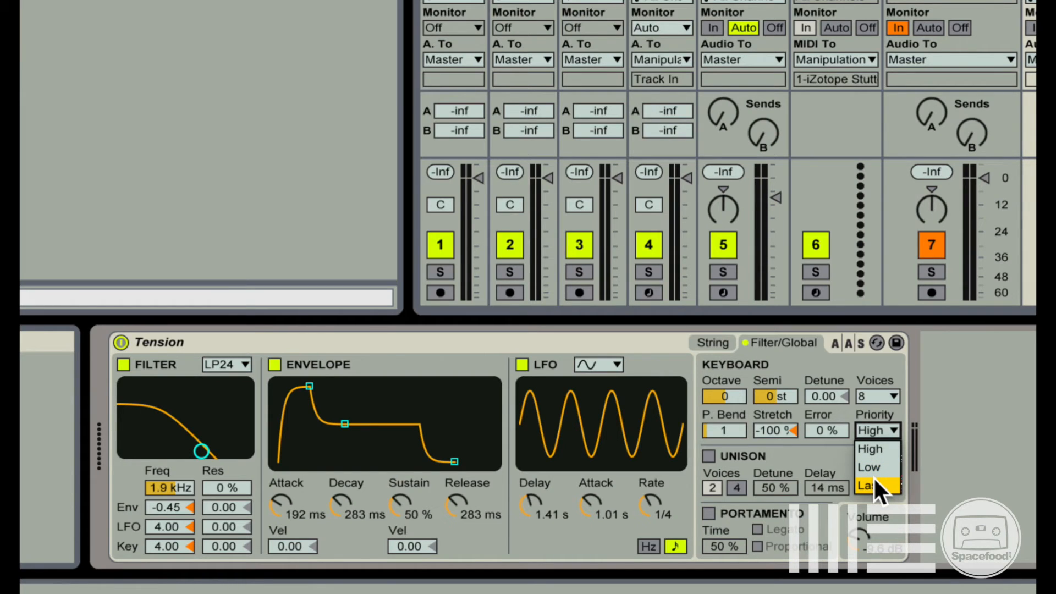
pyautogui.click(879, 432)
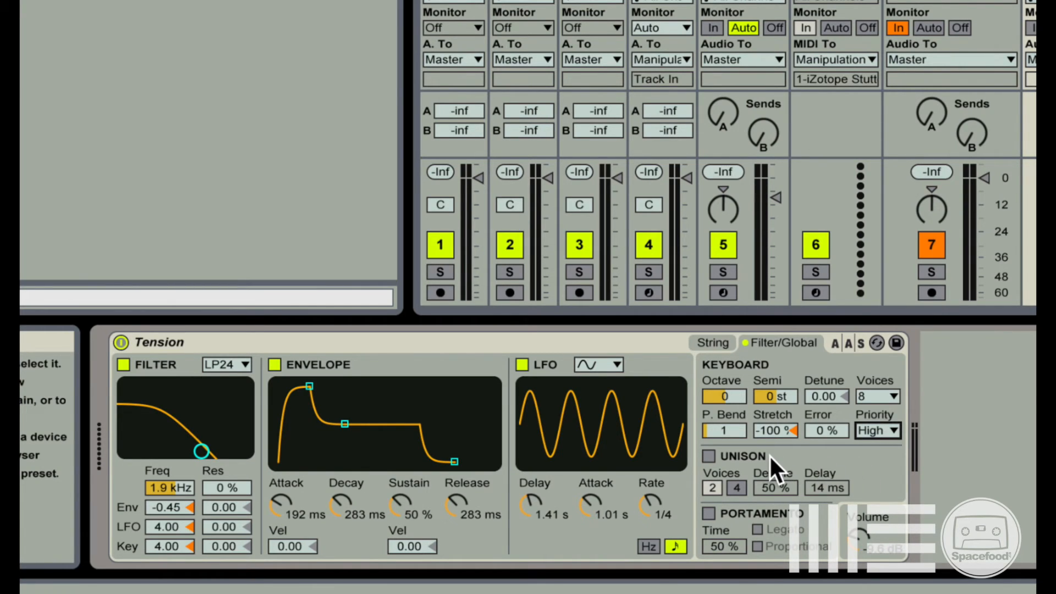
# Enable Unison with 4 voices, a Detune of 22% and a Delay of 15 ms
pyautogui.click(709, 456)
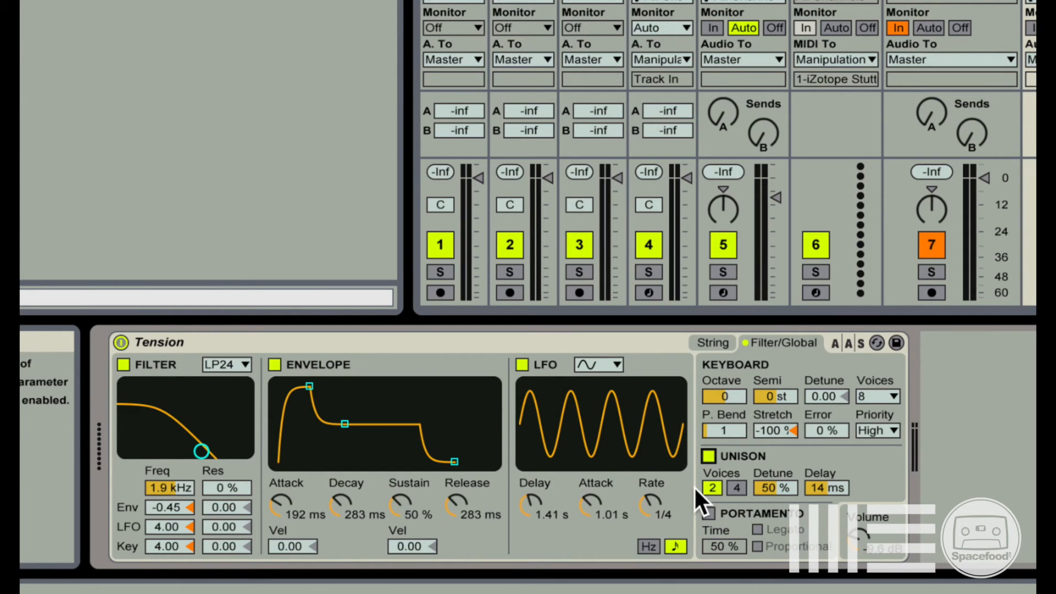
pyautogui.click(736, 488)
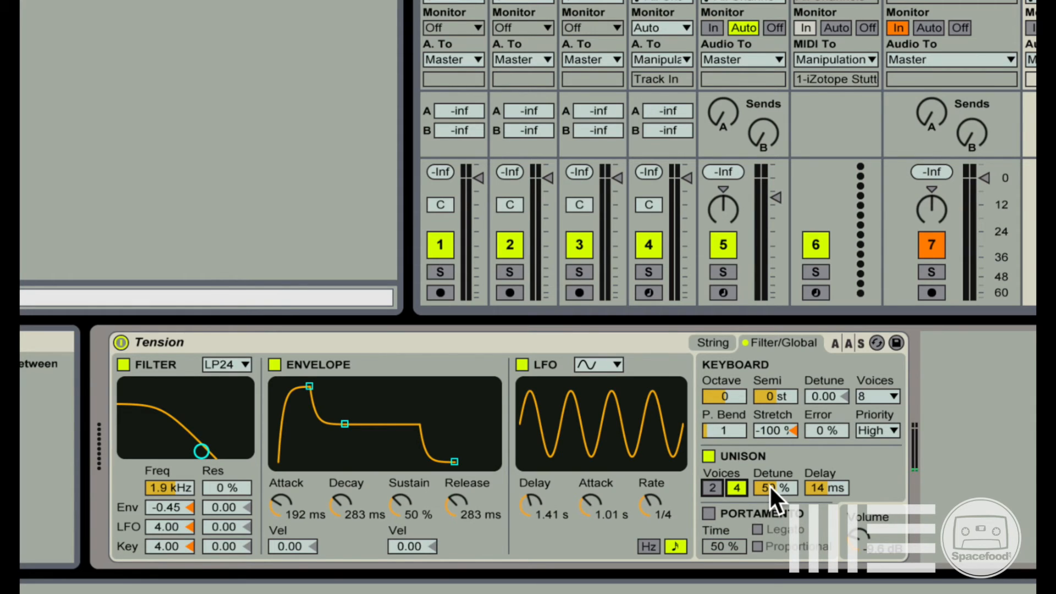
pyautogui.moveTo(769, 484)
pyautogui.mouseDown()
pyautogui.moveTo(769, 503)
pyautogui.moveTo(775, 451)
pyautogui.moveTo(776, 494)
pyautogui.mouseUp()
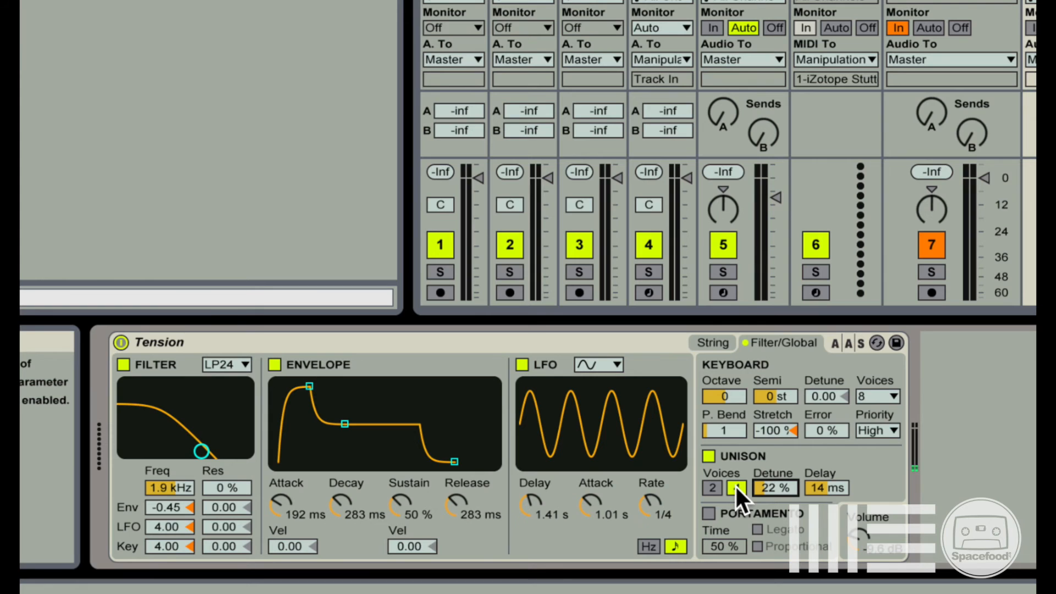
pyautogui.click(707, 340)
pyautogui.click(779, 341)
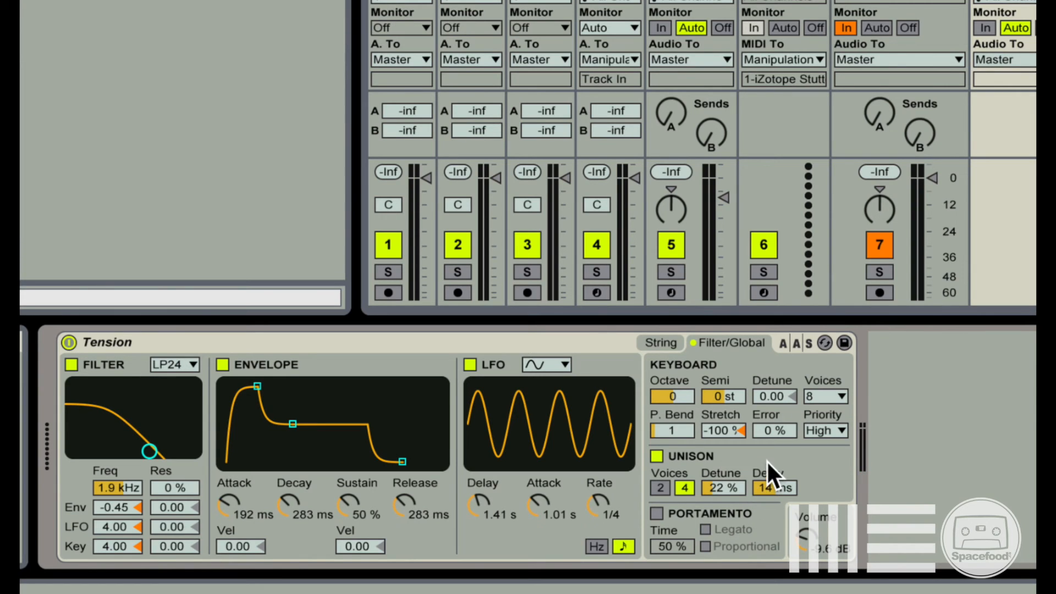
pyautogui.moveTo(774, 488)
pyautogui.mouseDown()
pyautogui.moveTo(775, 447)
pyautogui.moveTo(766, 495)
pyautogui.mouseUp()
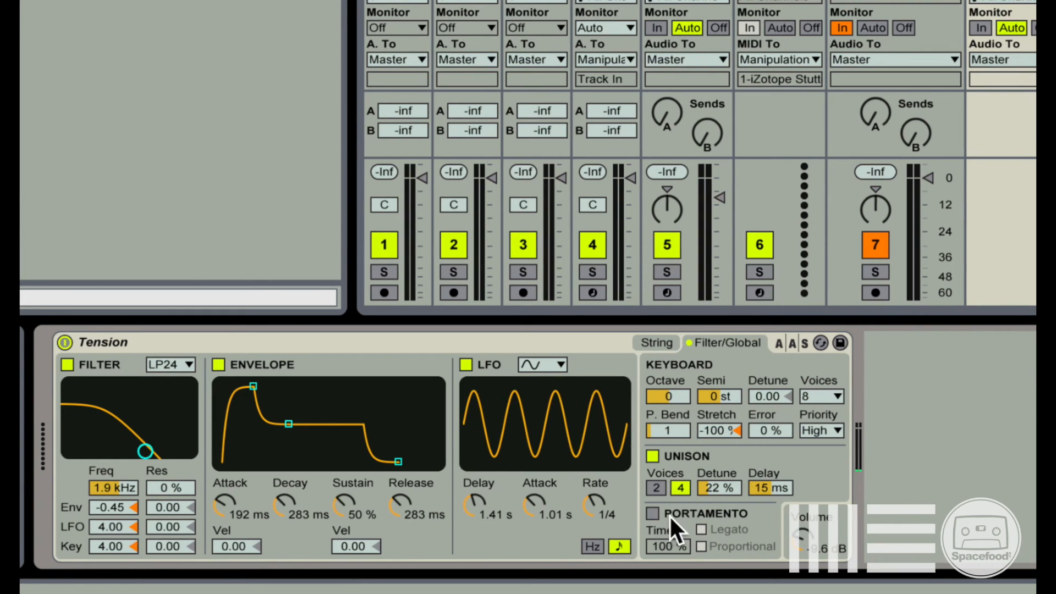
# Enable Portamento and try its Proportional and Legato options, leaving both on
pyautogui.click(651, 513)
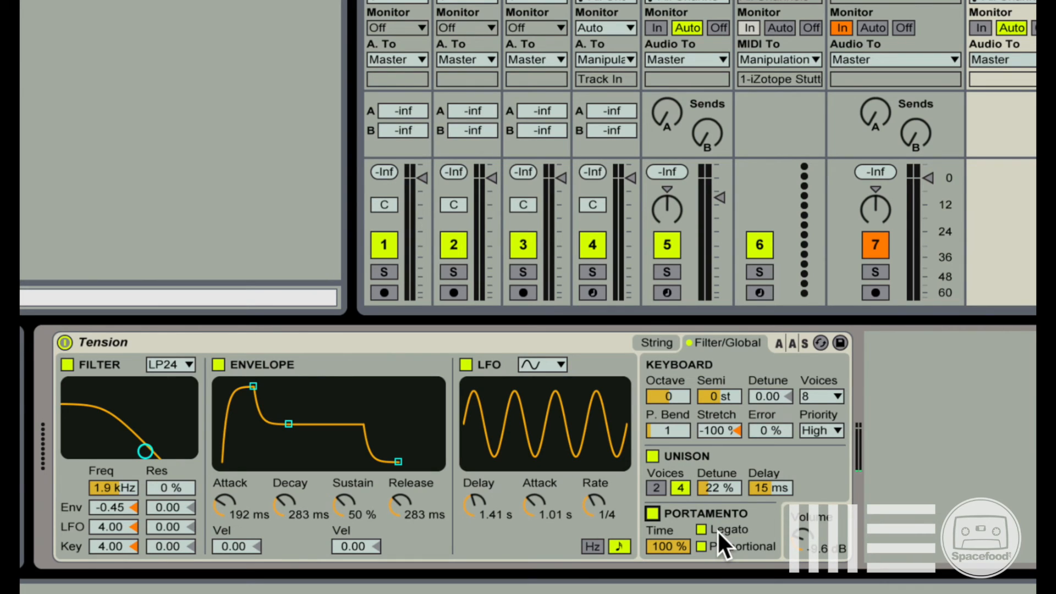
pyautogui.click(656, 514)
pyautogui.click(656, 514)
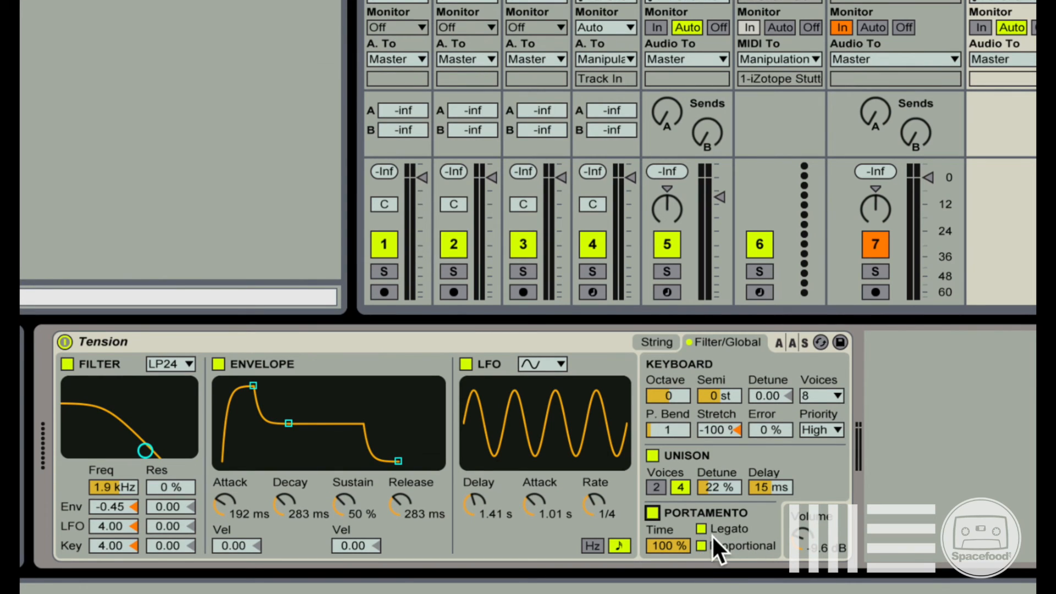
pyautogui.click(701, 547)
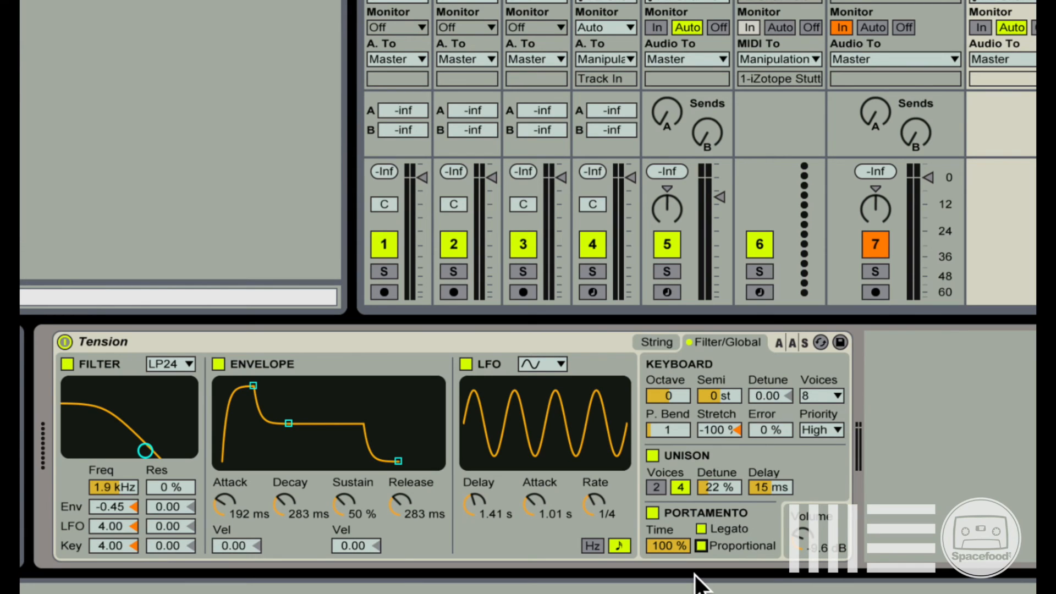
pyautogui.click(701, 528)
# Try the portamento Time at 0%, settle on 67%, and raise the instrument's Volume to -2.7 dB
pyautogui.moveTo(661, 543); pyautogui.dragTo(661, 589)
pyautogui.moveTo(658, 540); pyautogui.dragTo(658, 522)
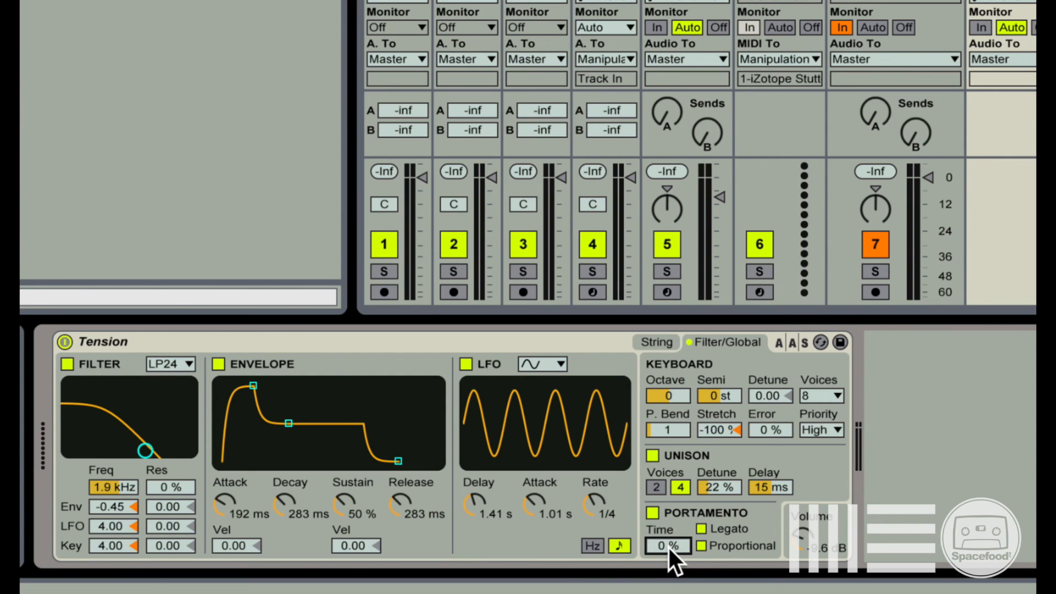
pyautogui.moveTo(668, 553); pyautogui.dragTo(667, 516)
pyautogui.moveTo(800, 540); pyautogui.dragTo(800, 519)
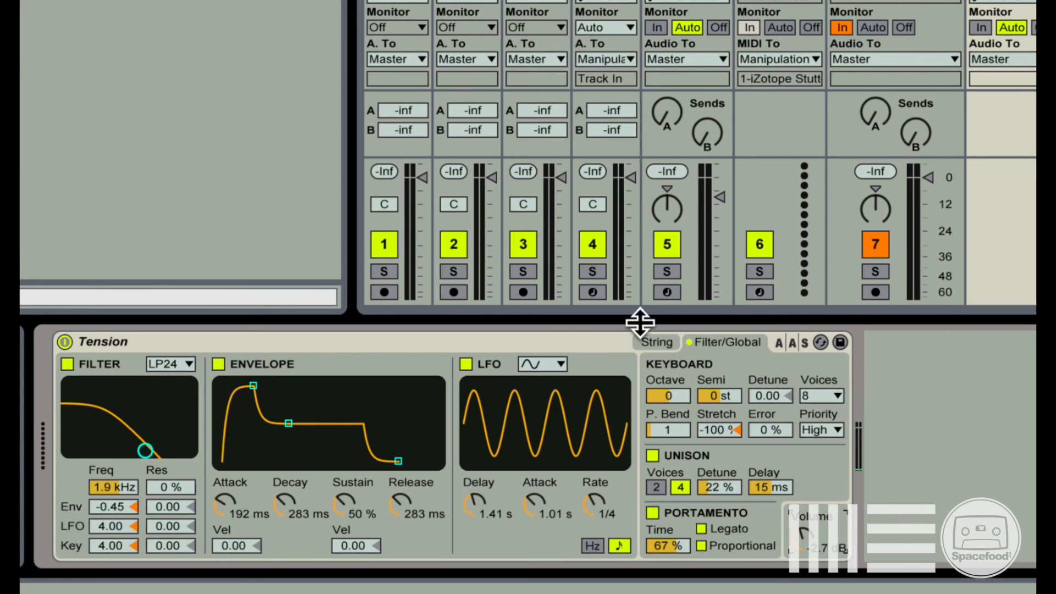
# Compare the instrument's string settings with its filter and global settings, ending on the string settings
pyautogui.click(652, 341)
pyautogui.click(726, 341)
pyautogui.click(649, 340)
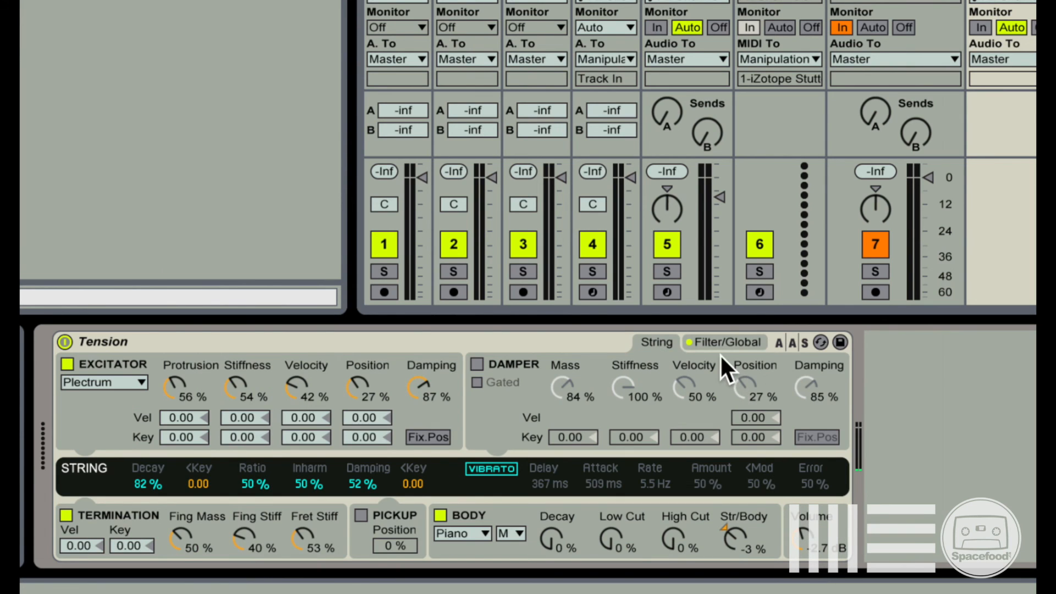
pyautogui.click(715, 342)
pyautogui.click(666, 341)
pyautogui.click(738, 342)
pyautogui.click(652, 341)
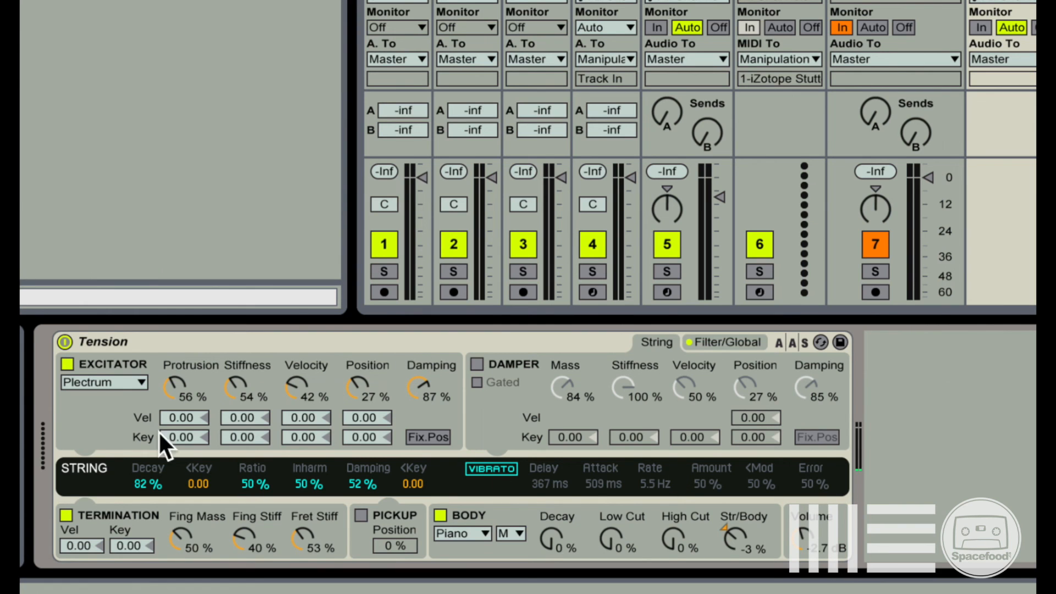